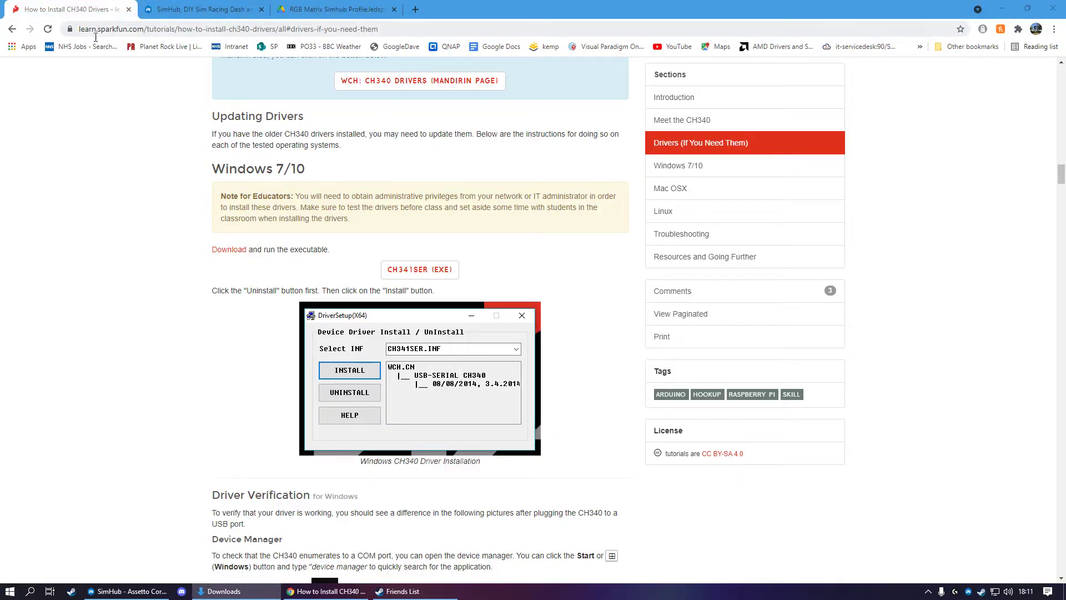
# Step: Download the CH341SER (EXE) driver installer from the SparkFun CH340 guide and run it
pyautogui.click(91, 30)
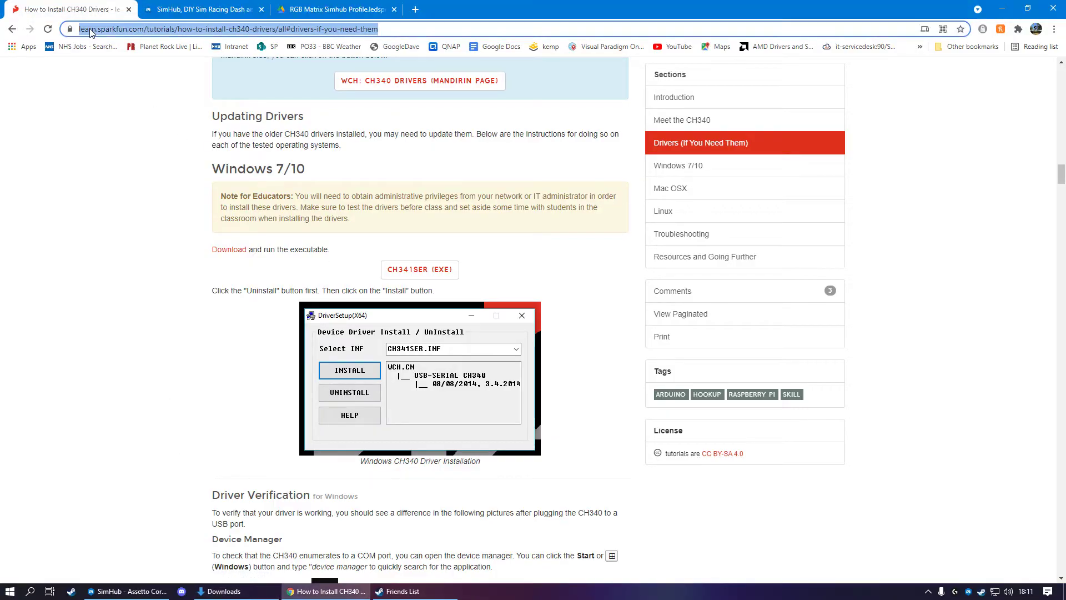
pyautogui.click(389, 270)
pyautogui.click(53, 567)
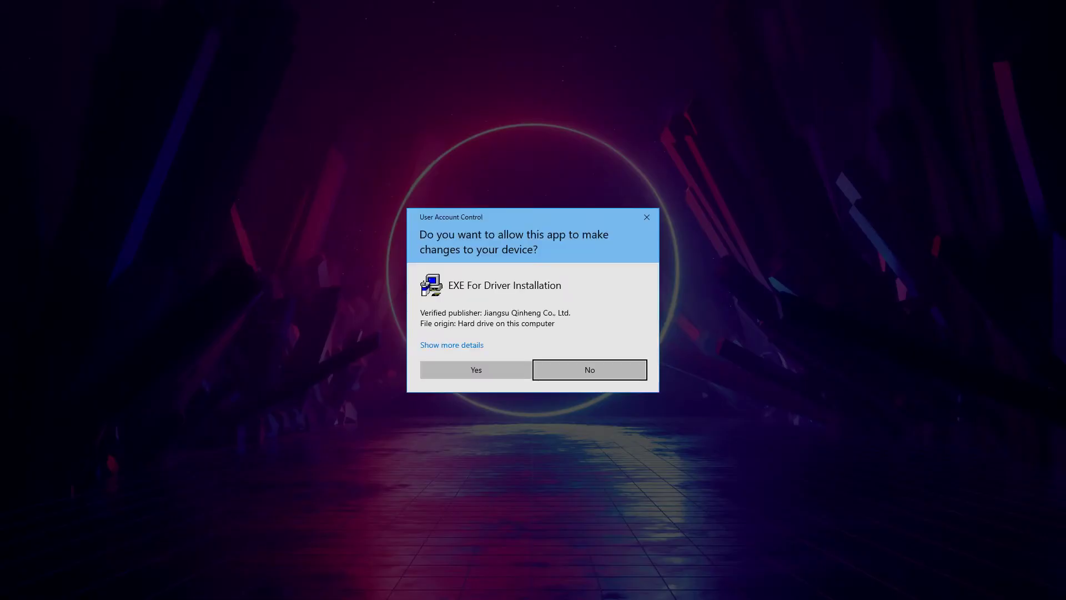
# Step: Allow DriverSetup to install the USB-SERIAL CH340 driver and acknowledge the success message
pyautogui.click(476, 370)
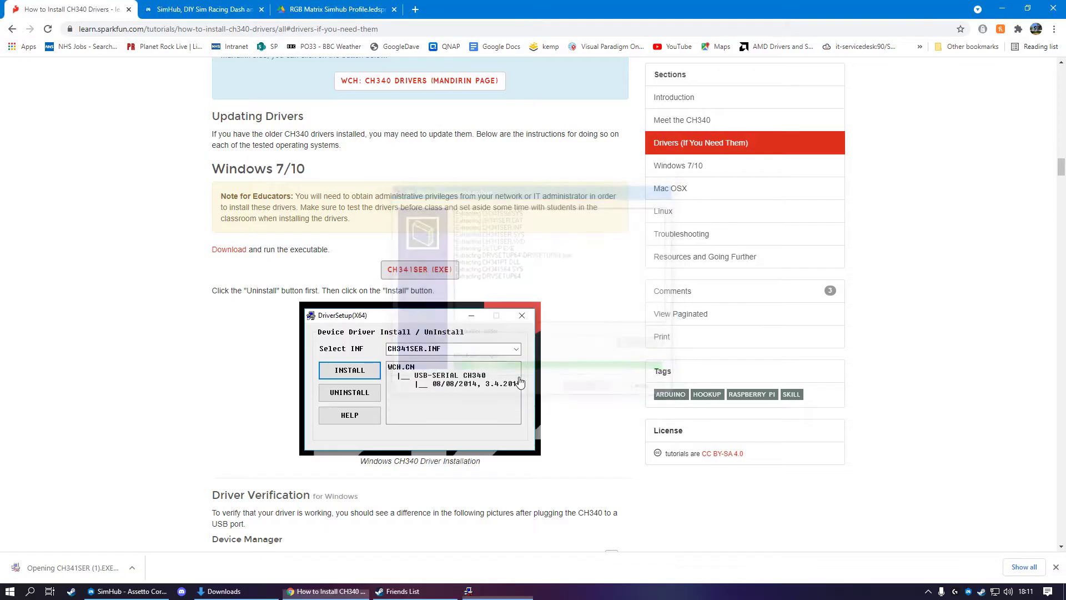
pyautogui.click(460, 283)
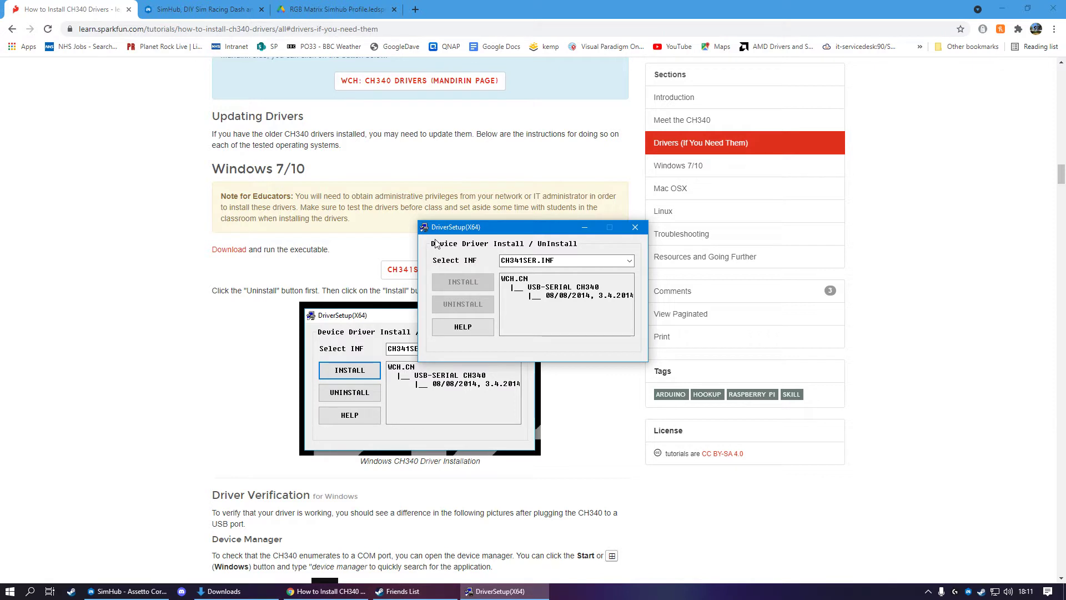
pyautogui.click(561, 334)
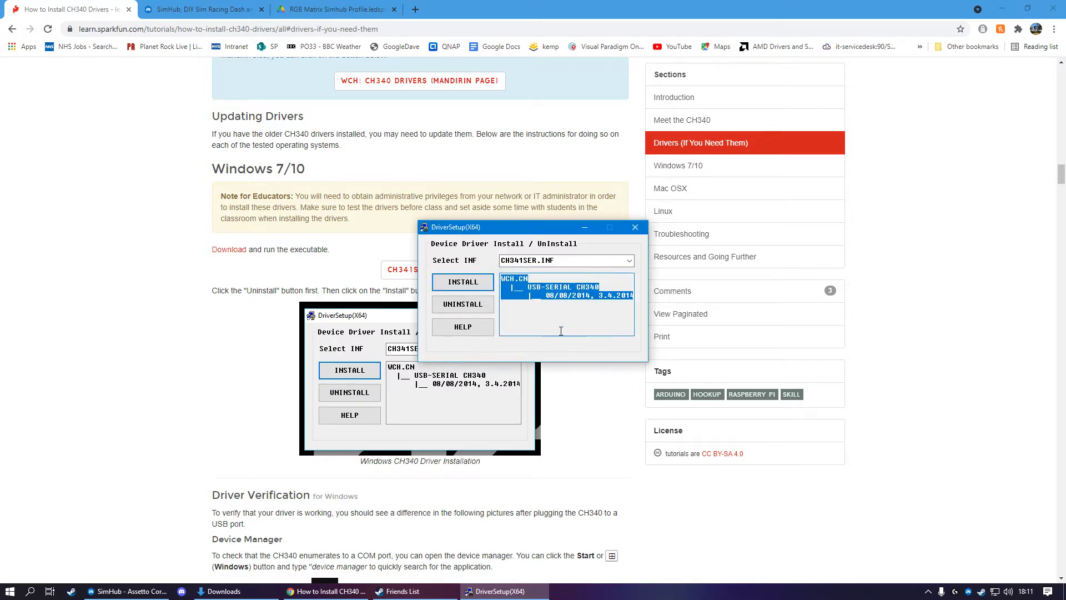
# Step: Close DriverSetup and bring up the SimHub homepage at simhubdash.com in Chrome
pyautogui.click(634, 228)
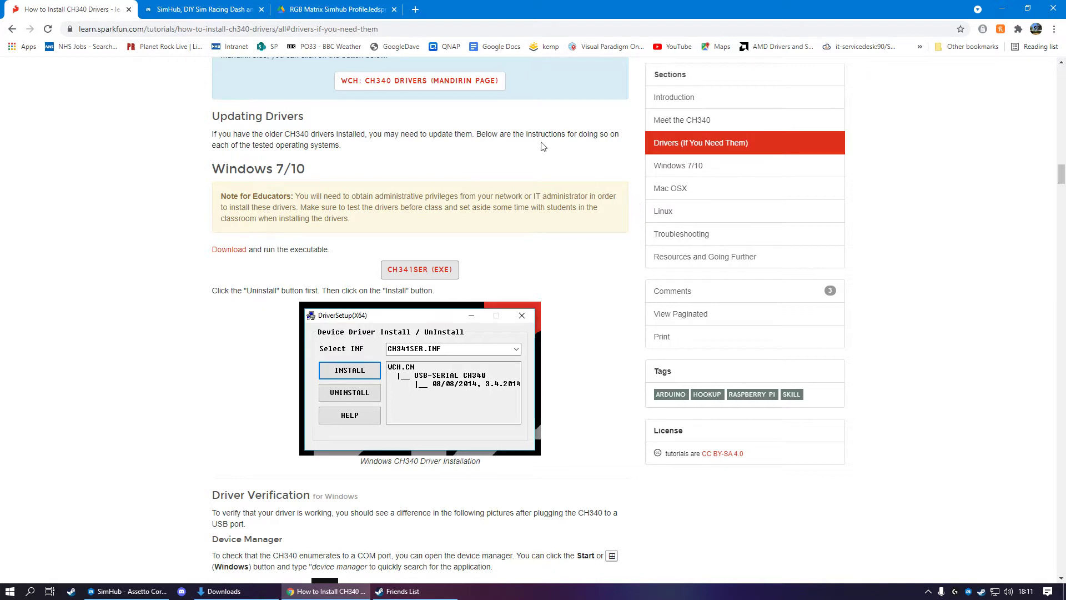
pyautogui.click(197, 12)
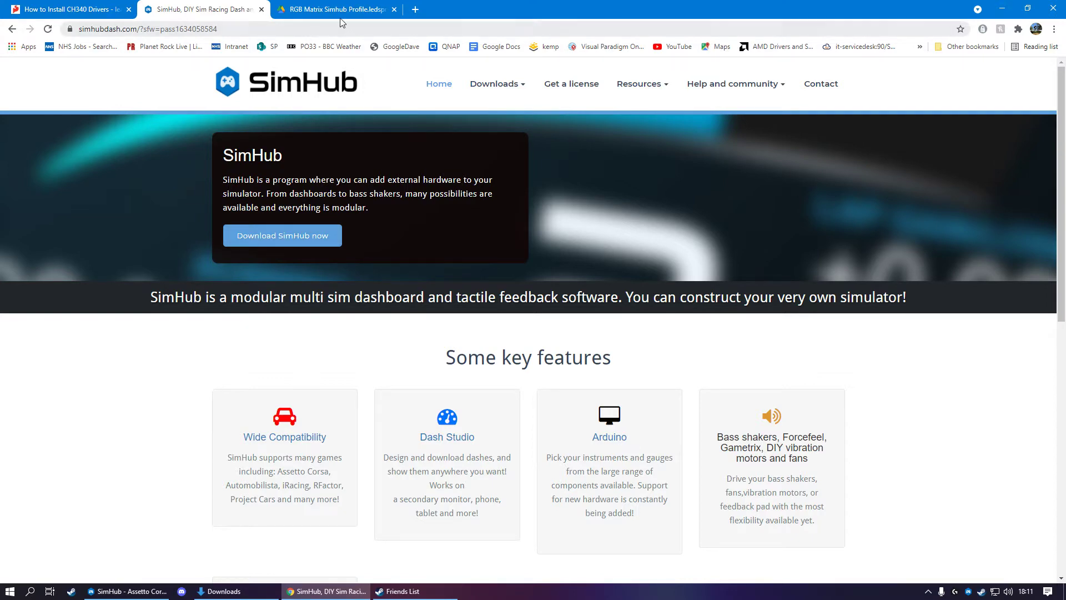
# Step: Restart SimHub and confirm FieldfestRGBMatrix shows Connected on COM10 at 115200 bauds
pyautogui.click(1002, 8)
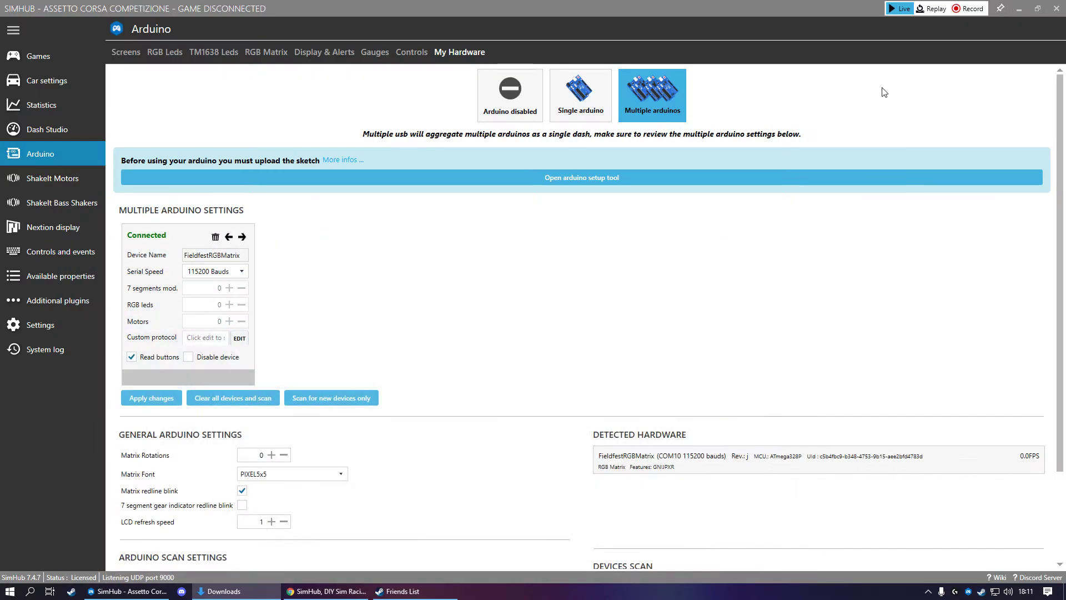
pyautogui.click(1055, 9)
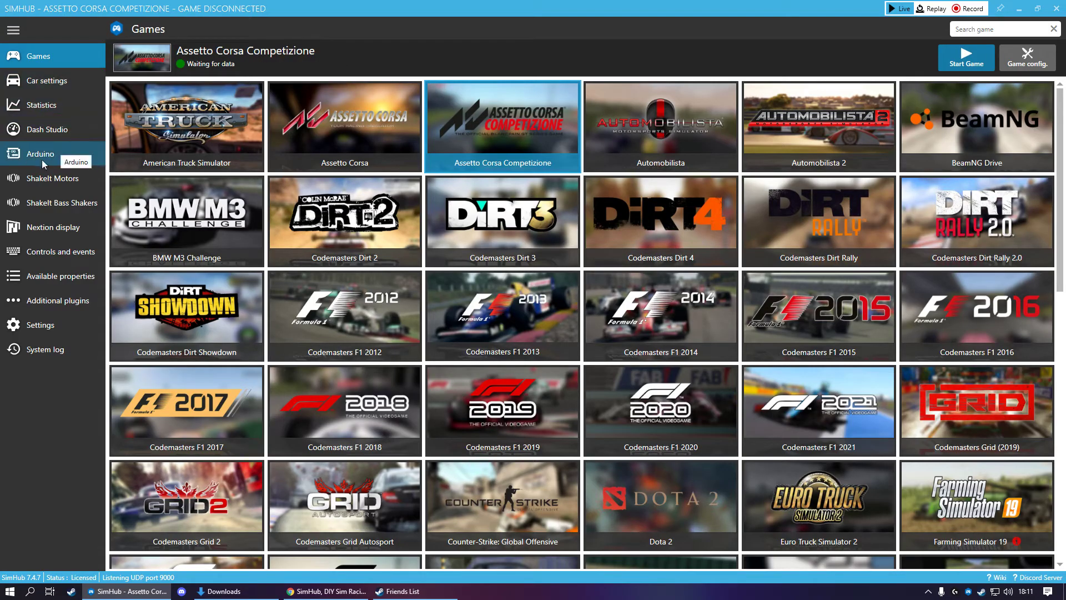
pyautogui.click(44, 161)
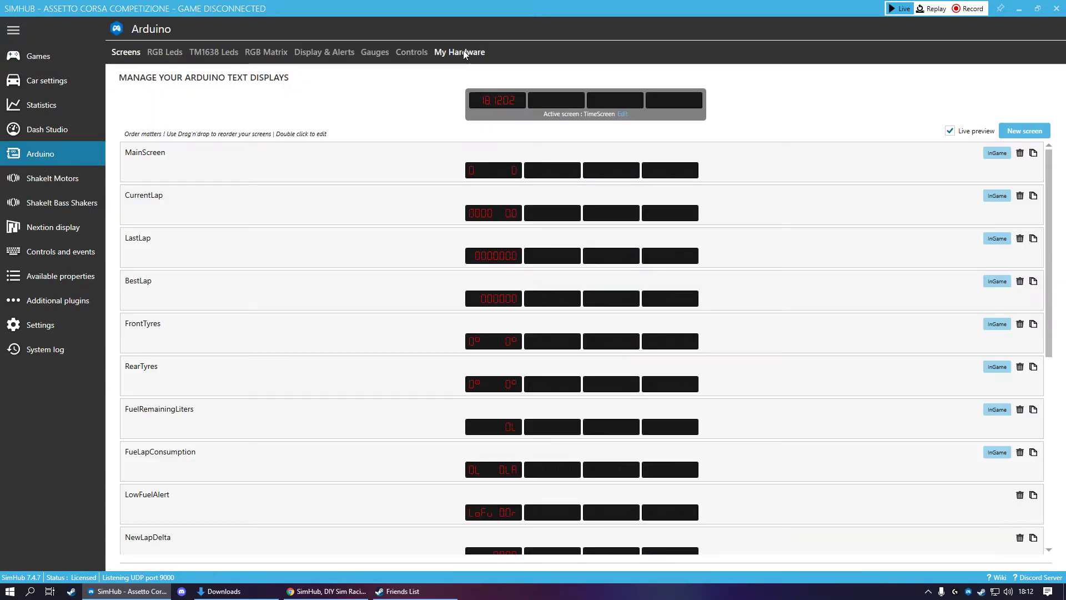
pyautogui.click(450, 52)
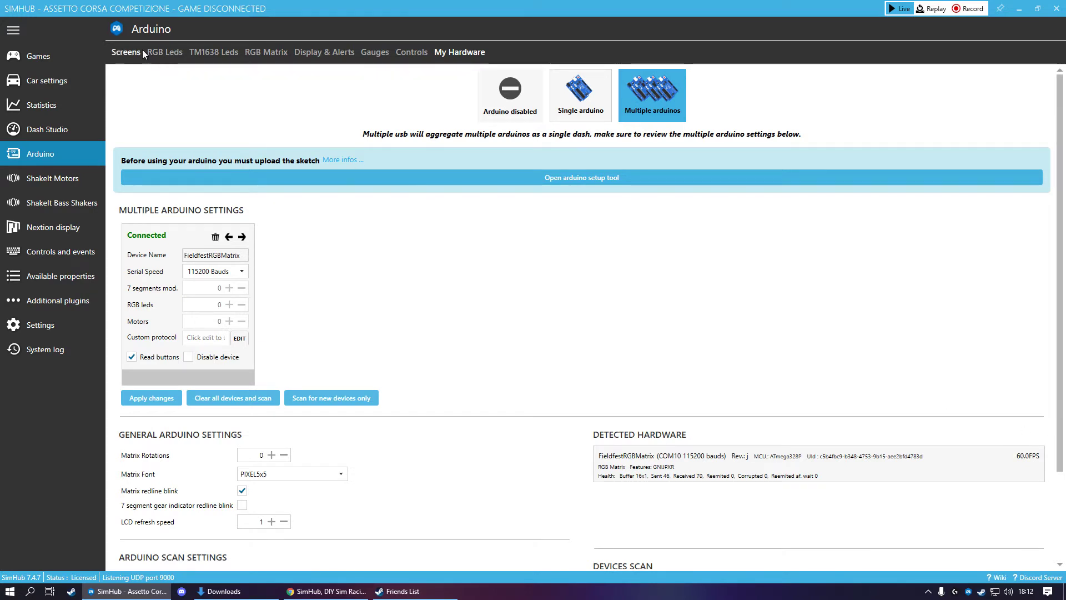
# Step: Add a Flags effect to the RGB Matrix Default Profile and expand its flag settings
pyautogui.click(271, 51)
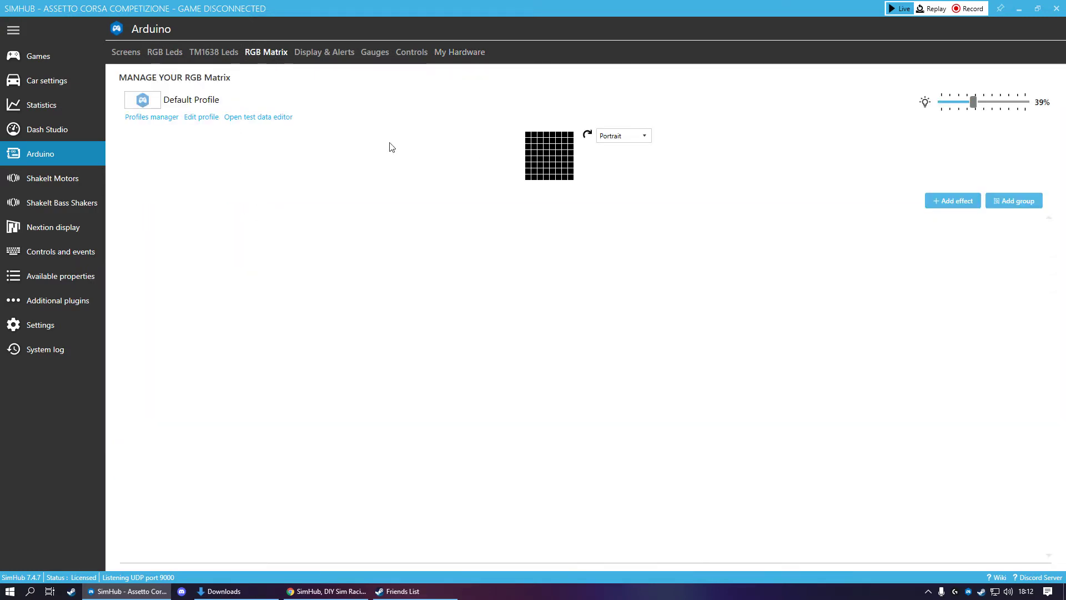
pyautogui.click(954, 202)
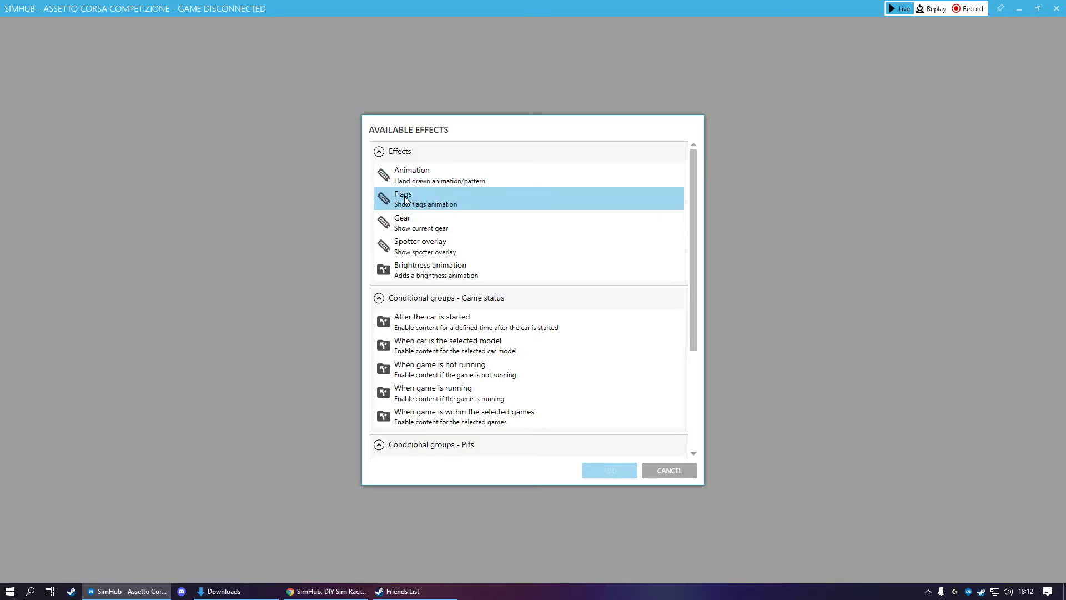
pyautogui.click(405, 200)
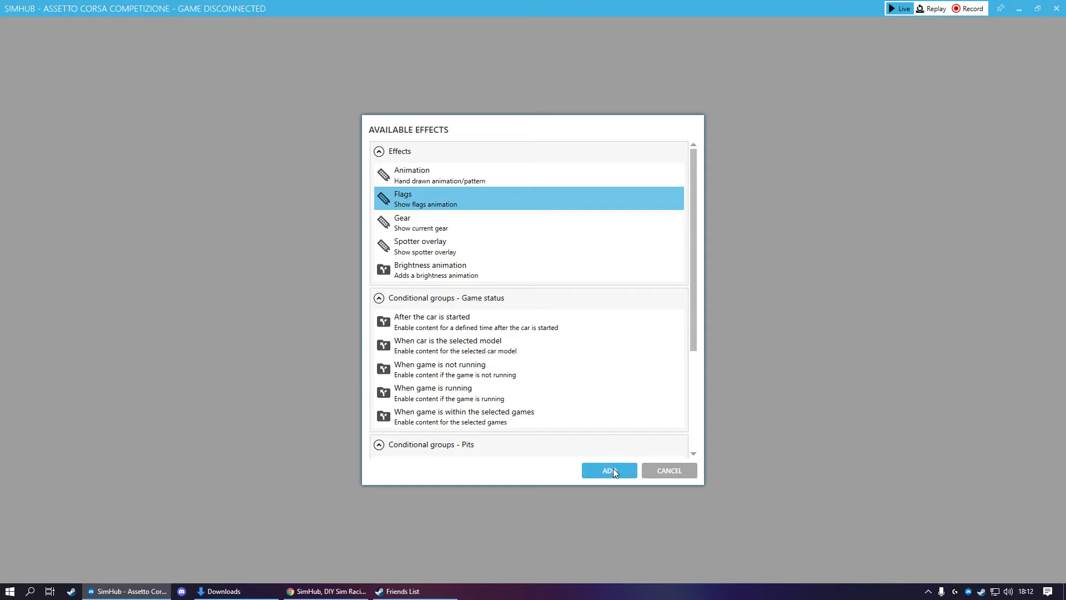
pyautogui.click(610, 471)
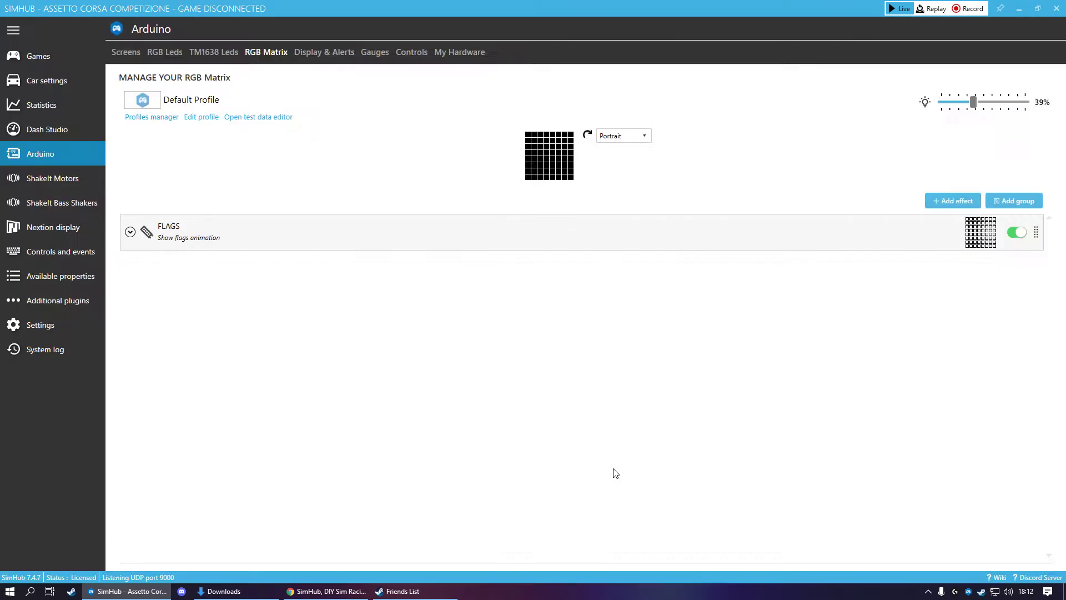
pyautogui.click(129, 233)
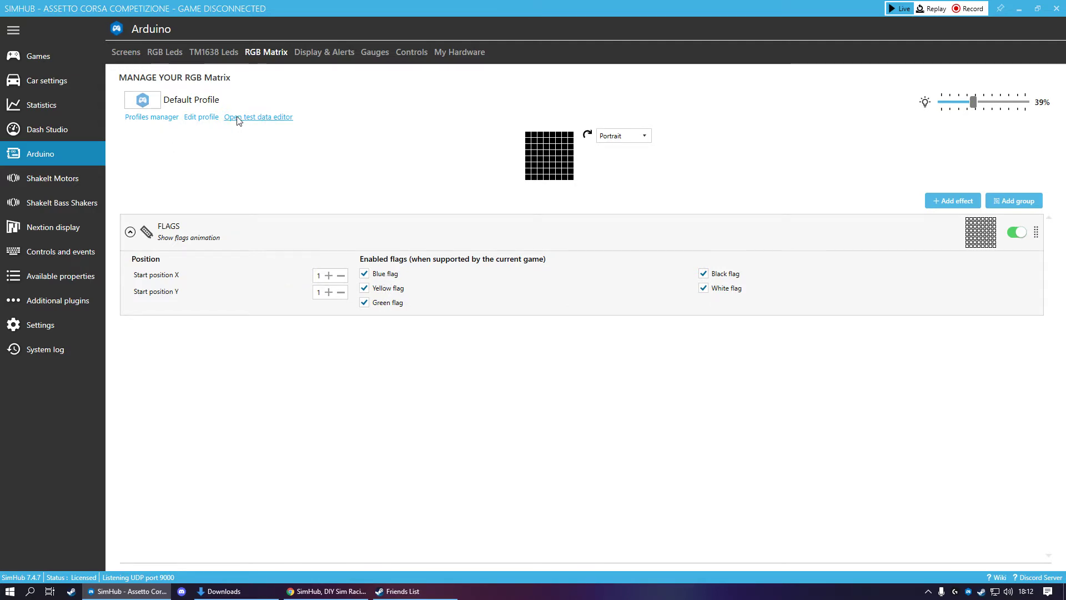
# Step: Simulate a running game with a blue flag and raise matrix brightness to 44%
pyautogui.click(263, 118)
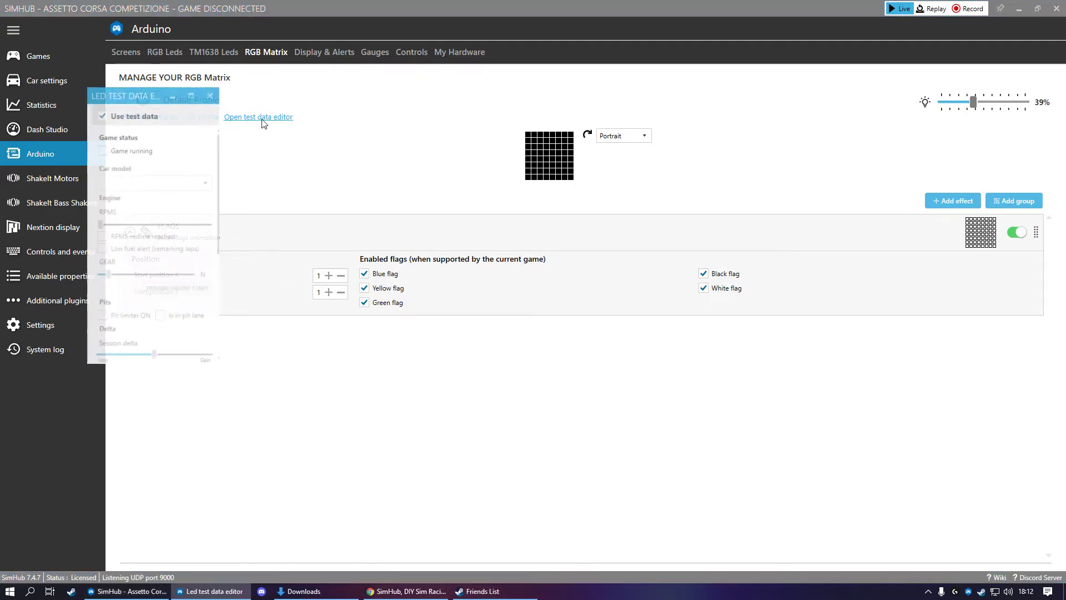
pyautogui.click(97, 150)
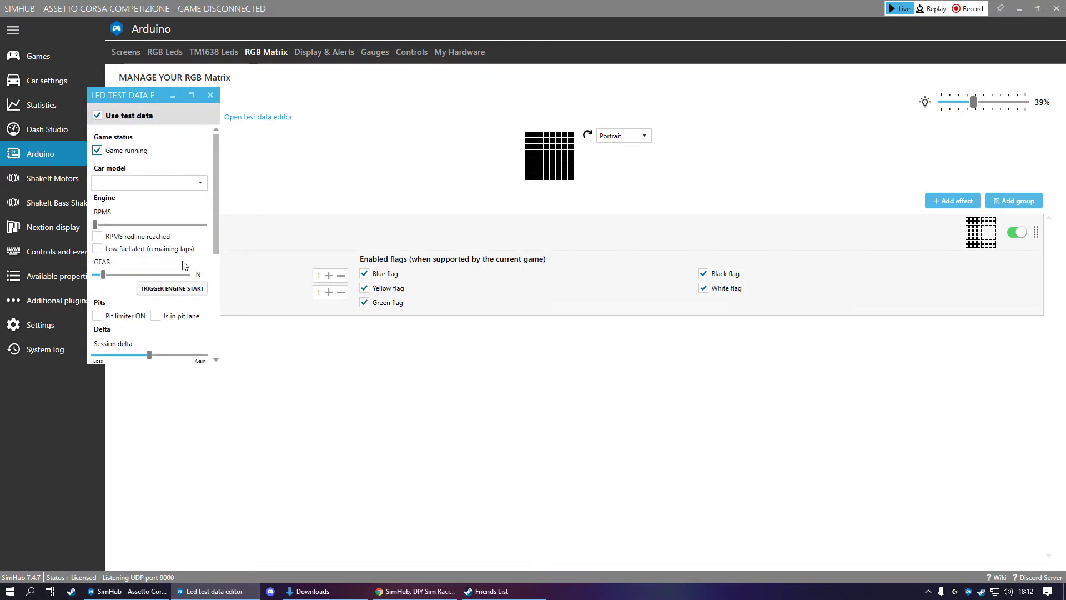
pyautogui.scroll(-6, 155, 250)
pyautogui.scroll(-2, 161, 251)
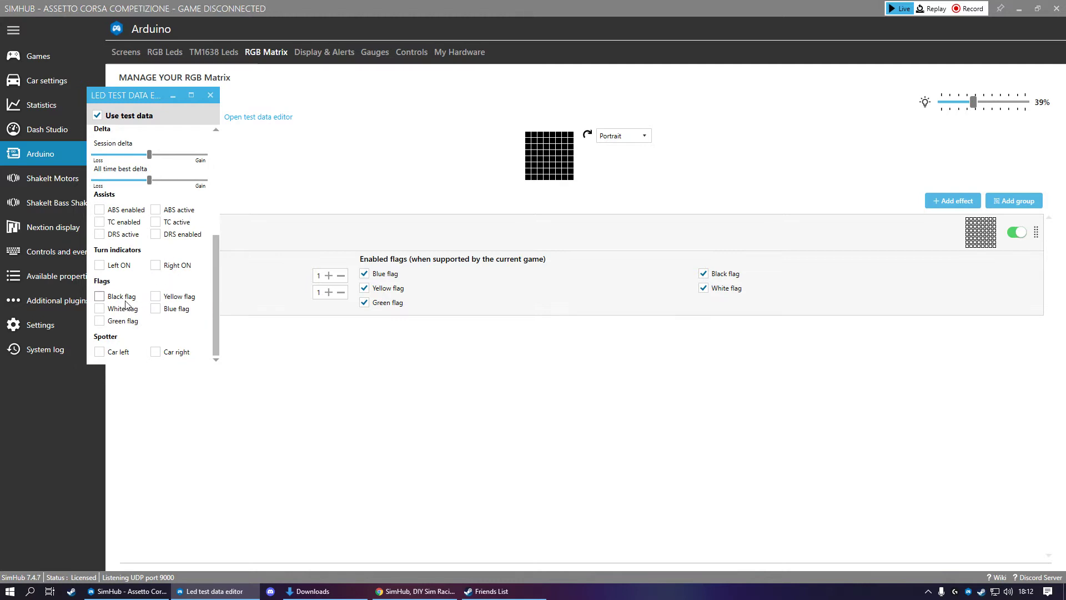
pyautogui.click(155, 308)
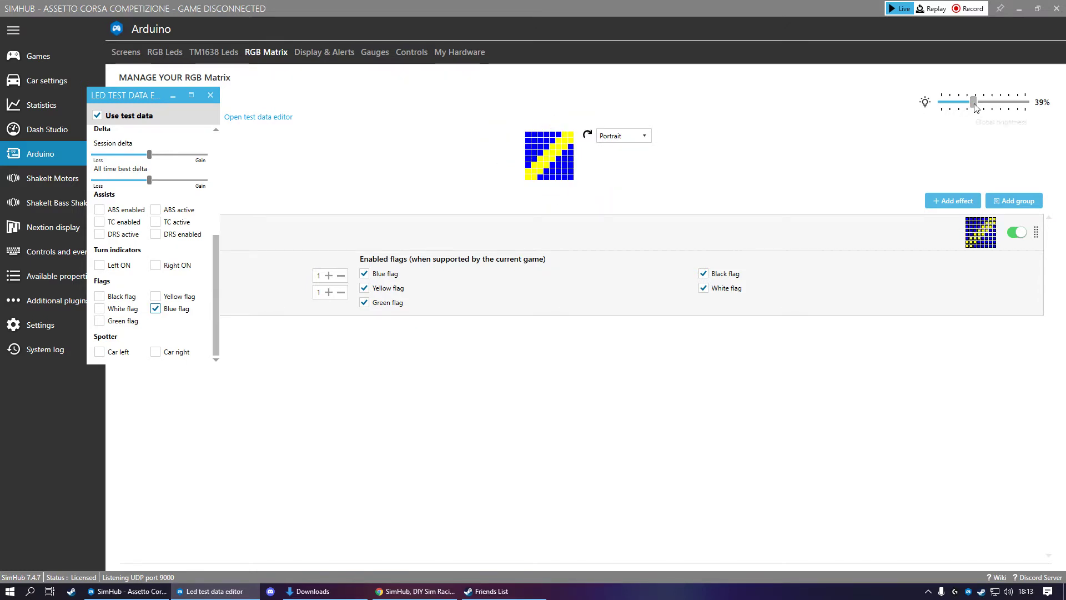
pyautogui.moveTo(973, 103)
pyautogui.mouseDown()
pyautogui.moveTo(950, 110)
pyautogui.moveTo(986, 104)
pyautogui.moveTo(977, 105)
pyautogui.mouseUp()
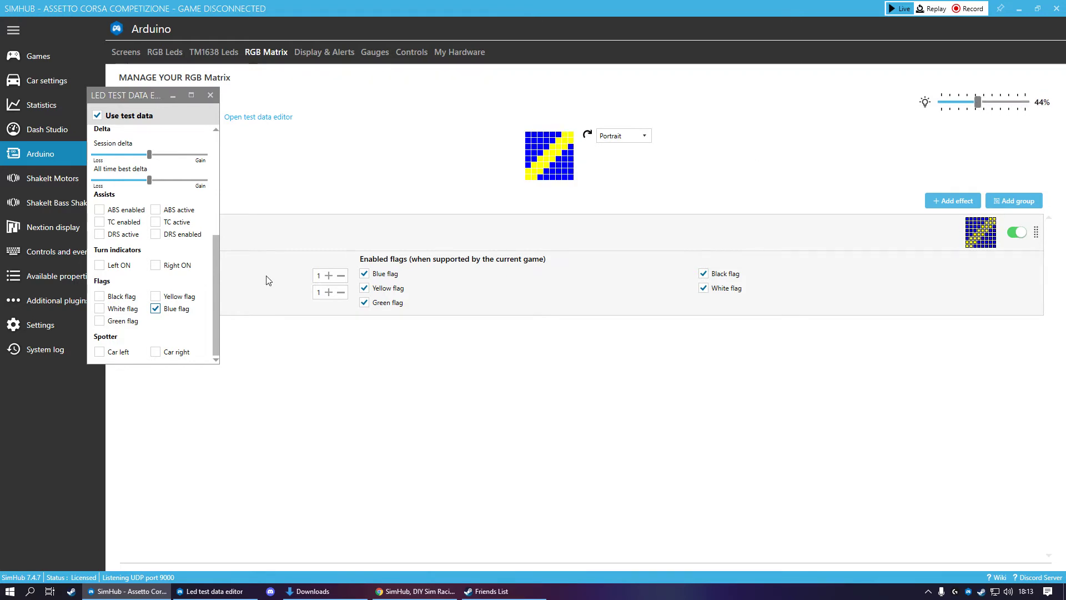
# Step: Preview yellow then black flags, clear the flag, and close the test data editor
pyautogui.click(156, 308)
pyautogui.click(156, 296)
pyautogui.click(155, 296)
pyautogui.click(99, 296)
pyautogui.click(100, 296)
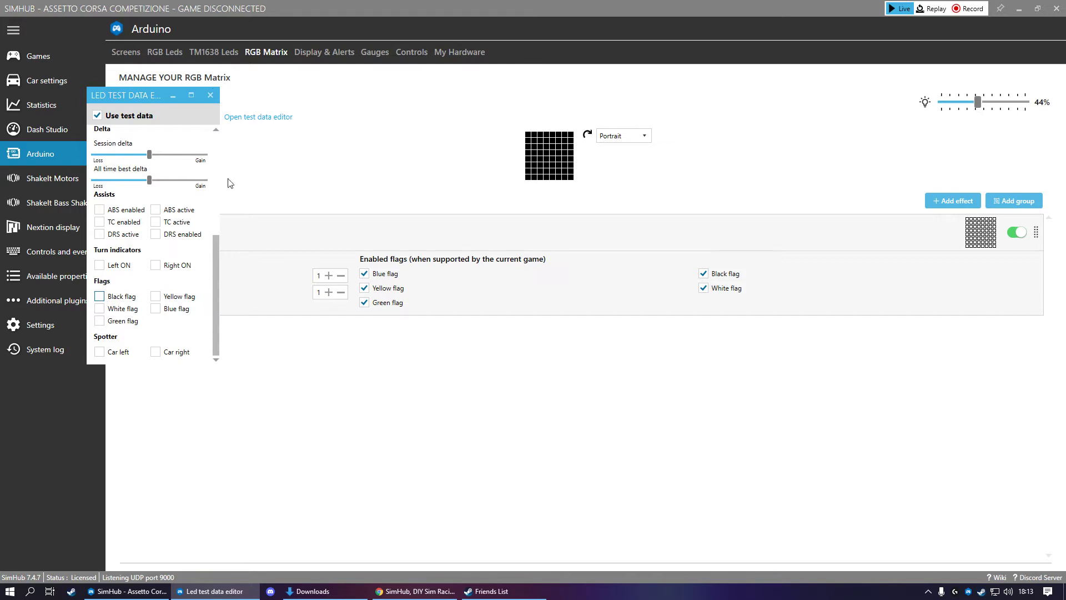
pyautogui.click(211, 98)
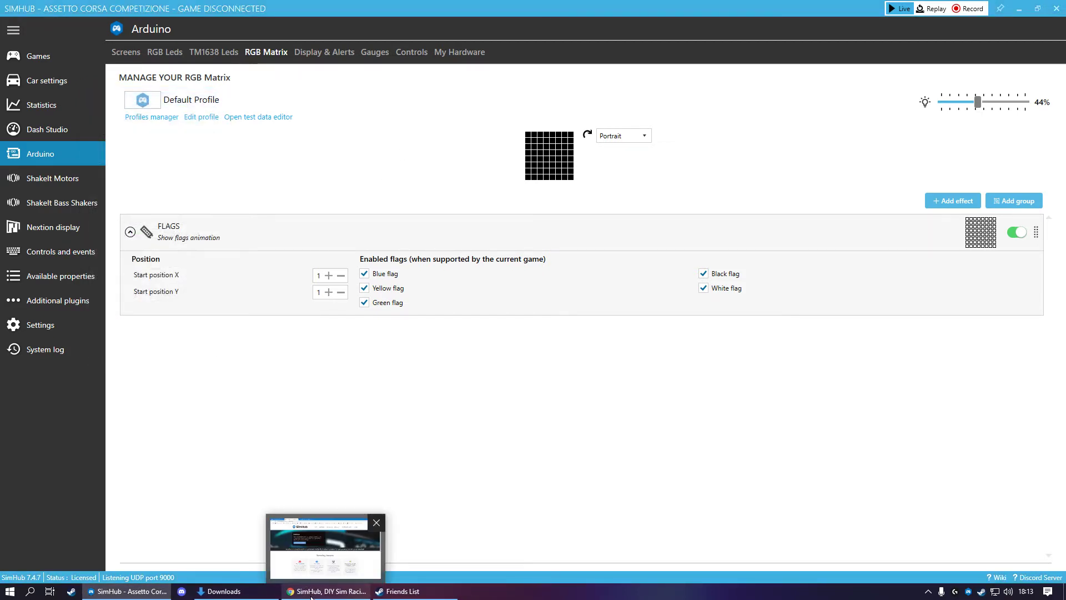
# Step: Download RGB Matrix Simhub Profile.ledsprofile from its Google Drive tab and return to SimHub
pyautogui.click(327, 590)
pyautogui.click(333, 9)
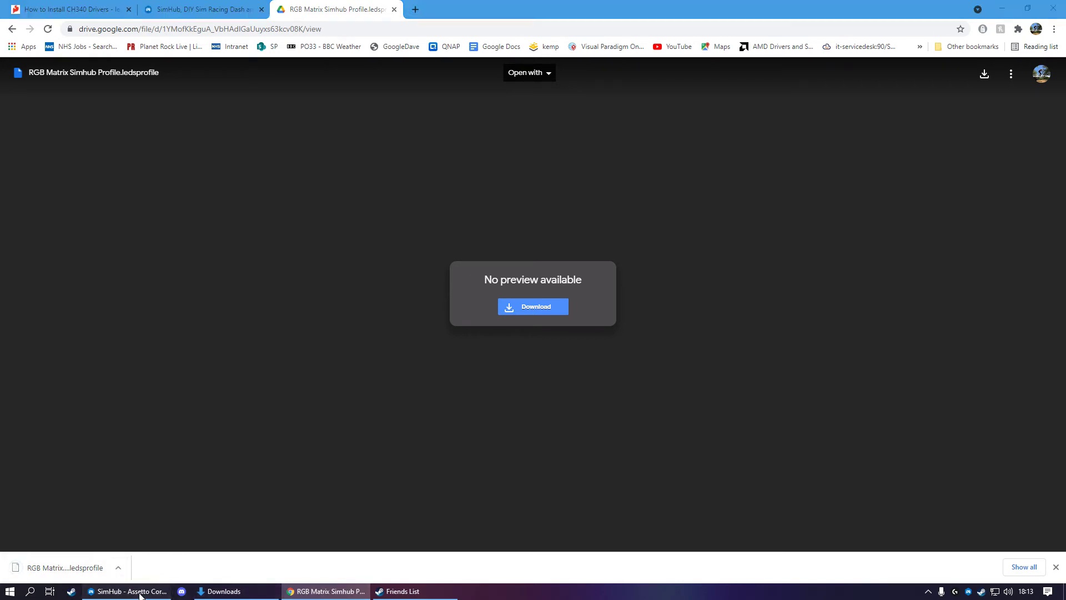
pyautogui.click(128, 592)
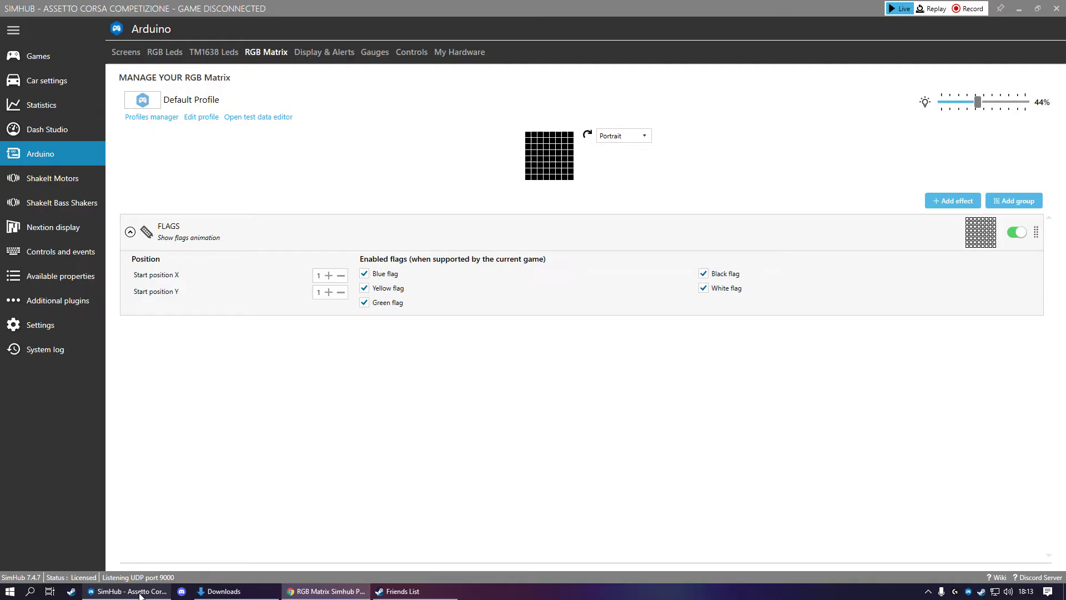
# Step: Import RGB Matrix Simhub Profile.ledsprofile from Downloads through the Profiles manager
pyautogui.click(163, 120)
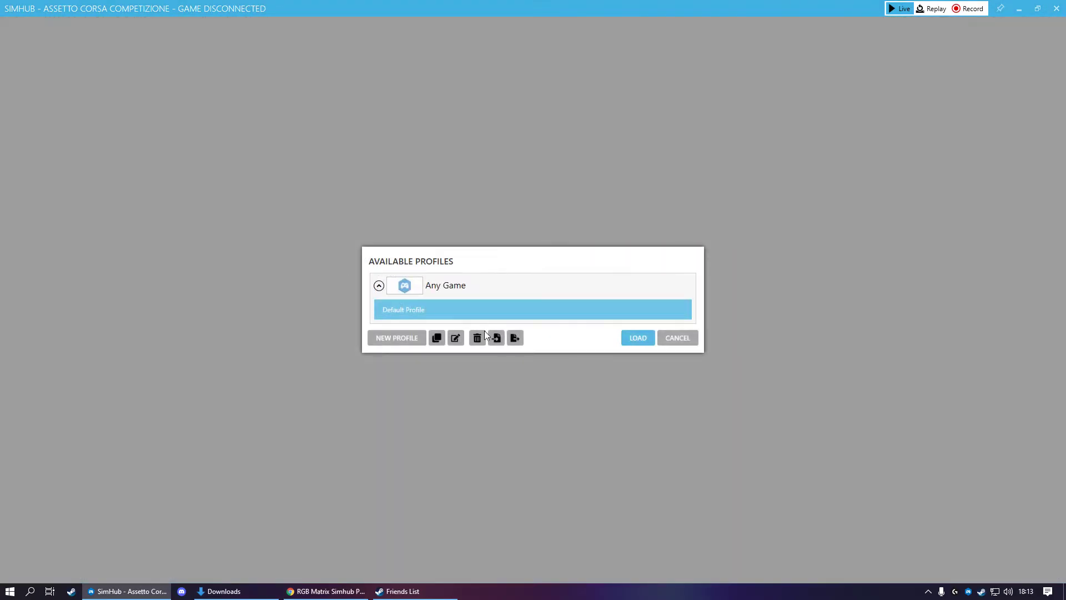
pyautogui.click(672, 336)
pyautogui.click(152, 120)
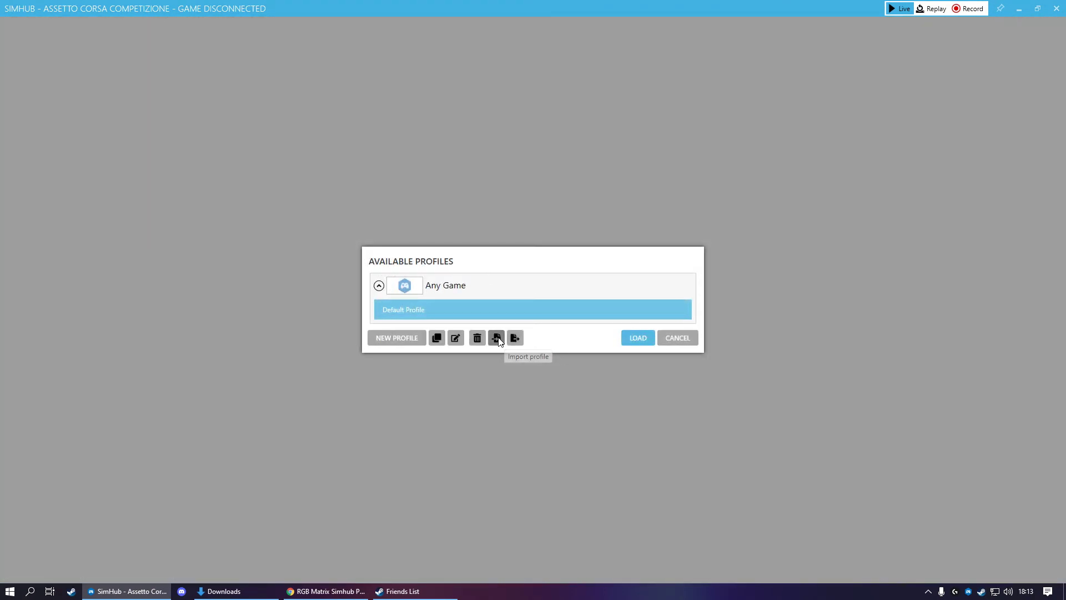
pyautogui.click(496, 338)
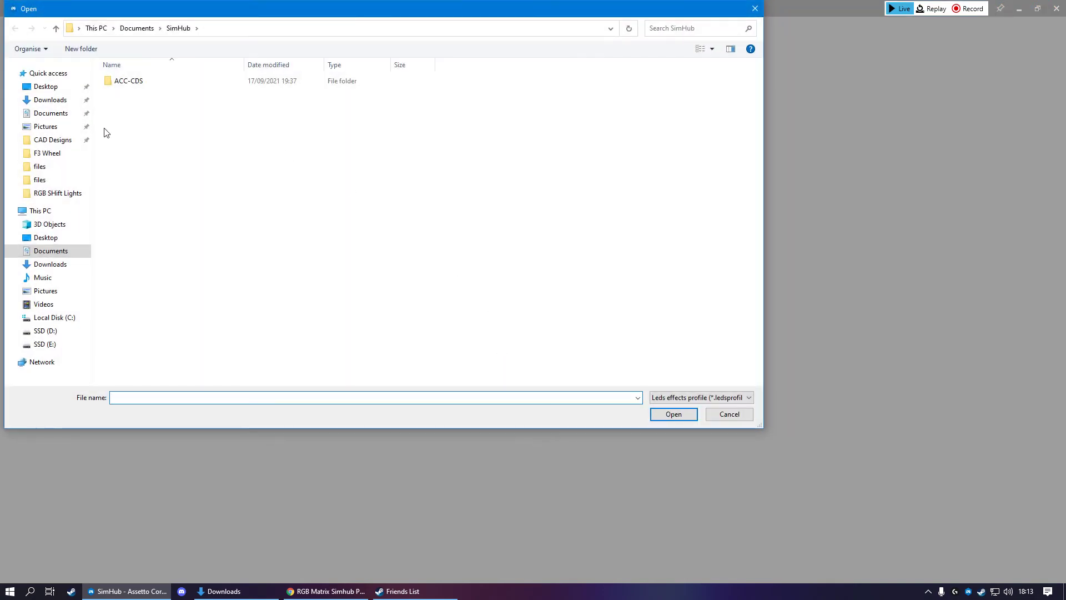
pyautogui.click(50, 100)
pyautogui.click(164, 97)
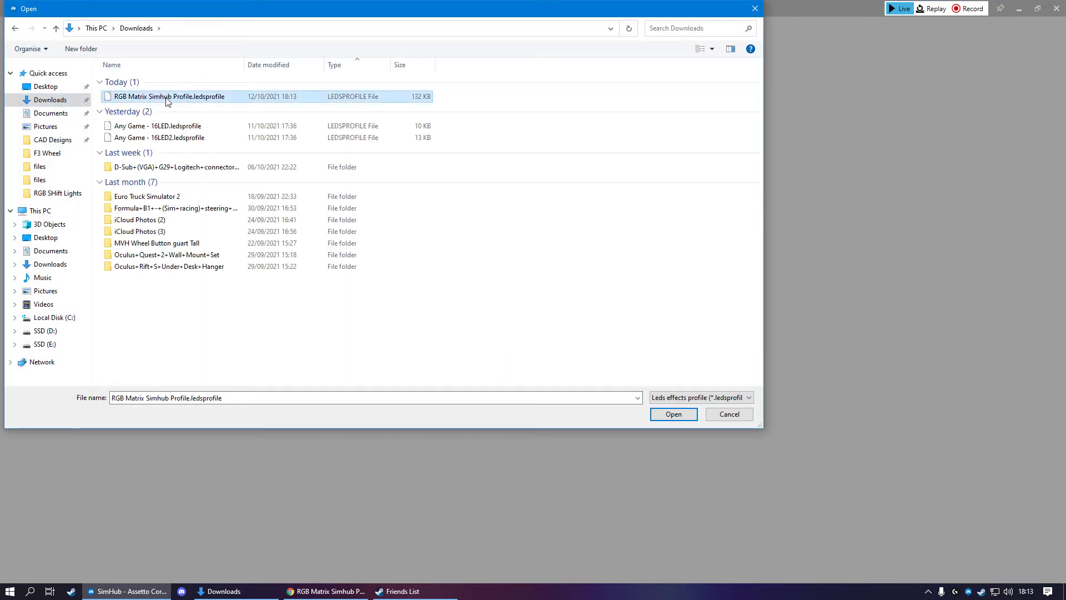
pyautogui.click(672, 414)
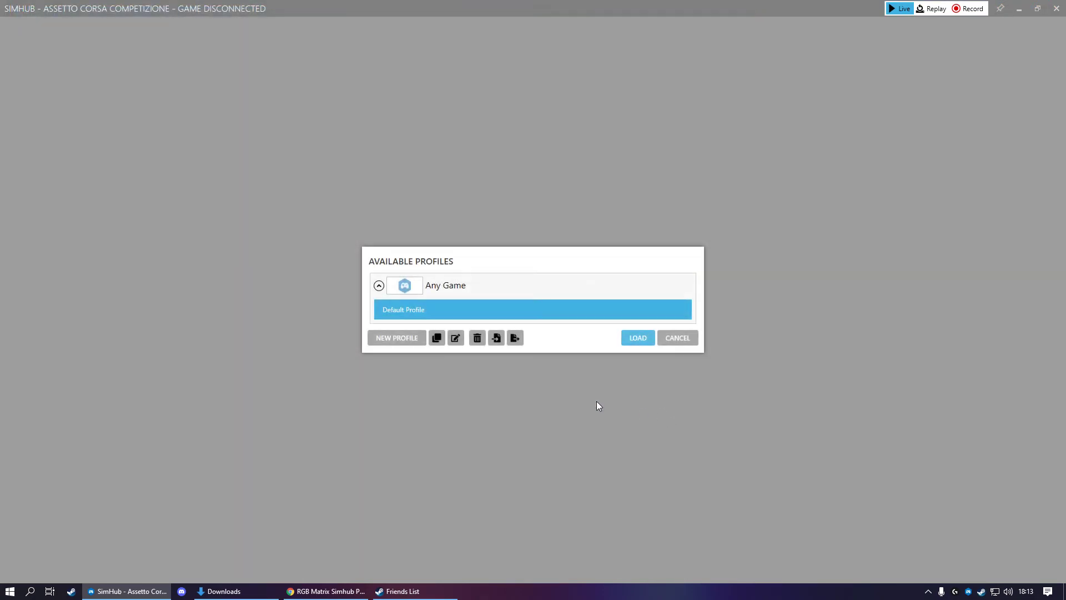
# Step: Load the imported profile, then inspect the game-not-running animation and game-running spotter overlay settings
pyautogui.click(634, 348)
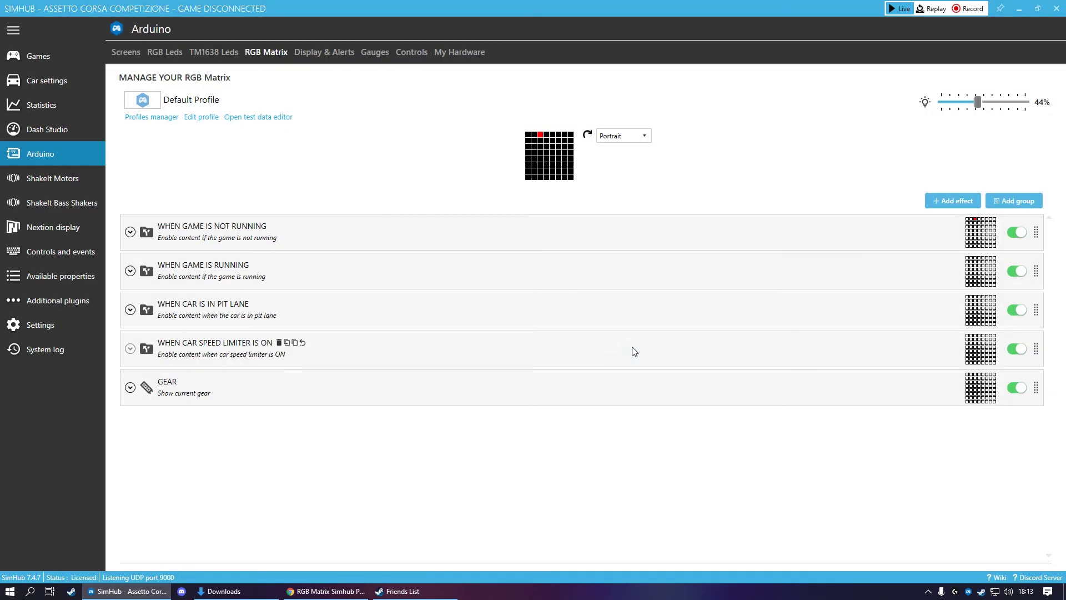
pyautogui.click(130, 232)
pyautogui.click(139, 310)
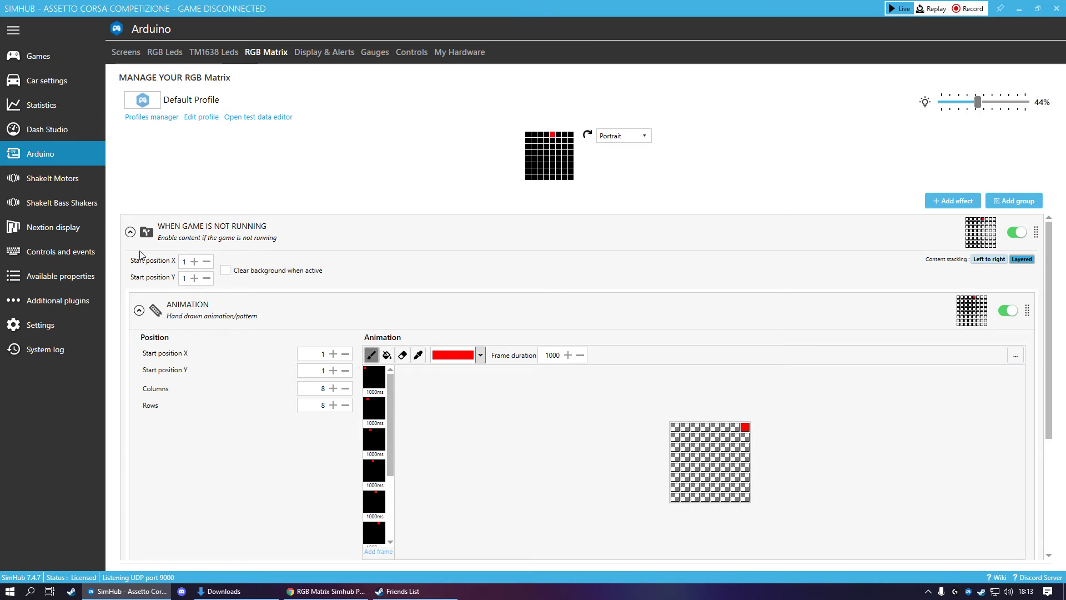
pyautogui.click(130, 232)
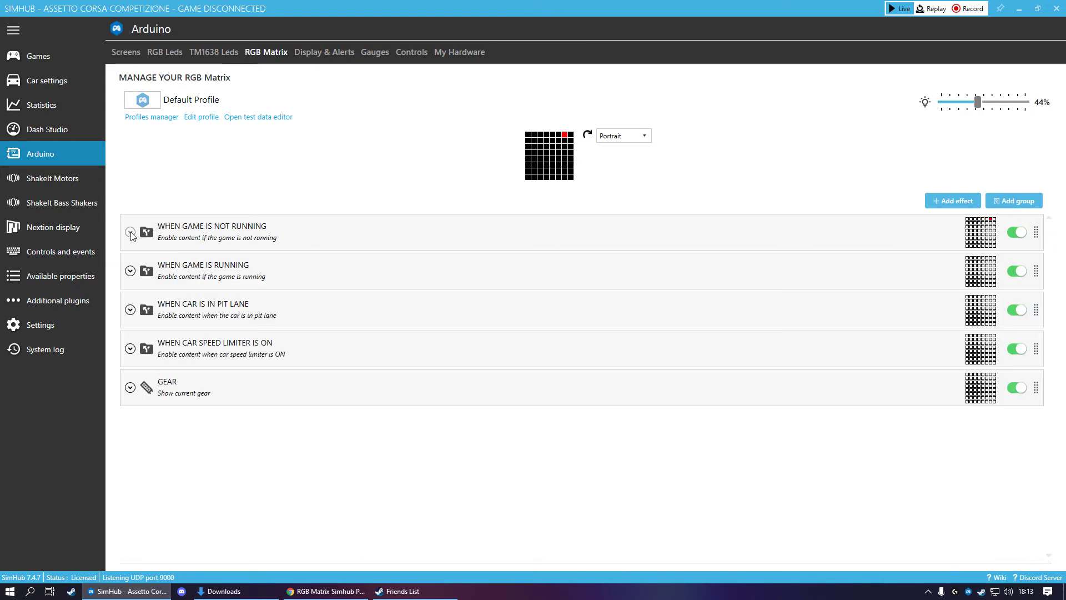
pyautogui.click(129, 271)
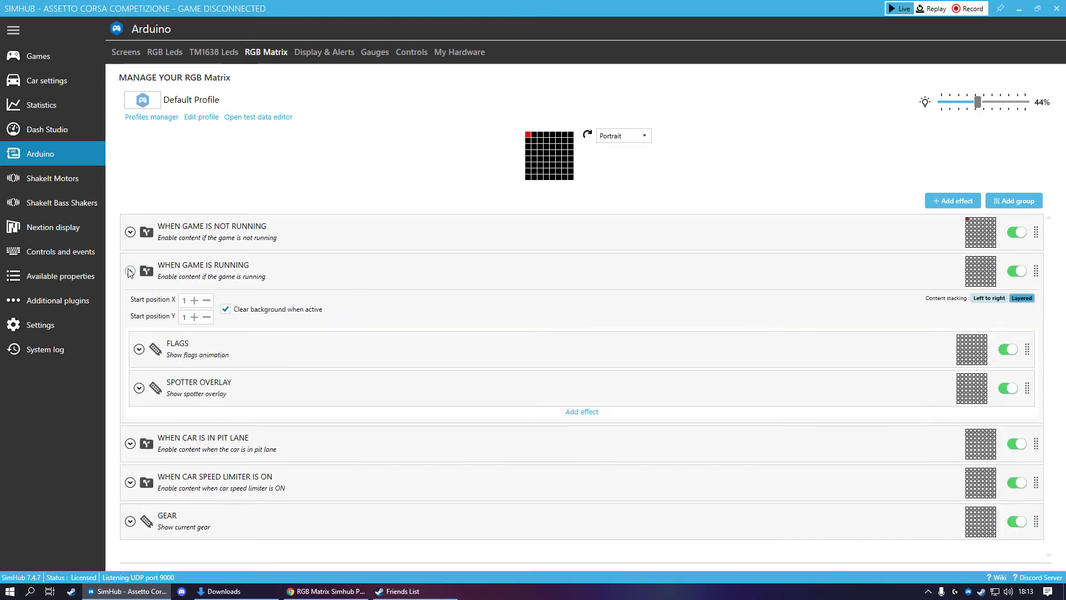
pyautogui.click(139, 388)
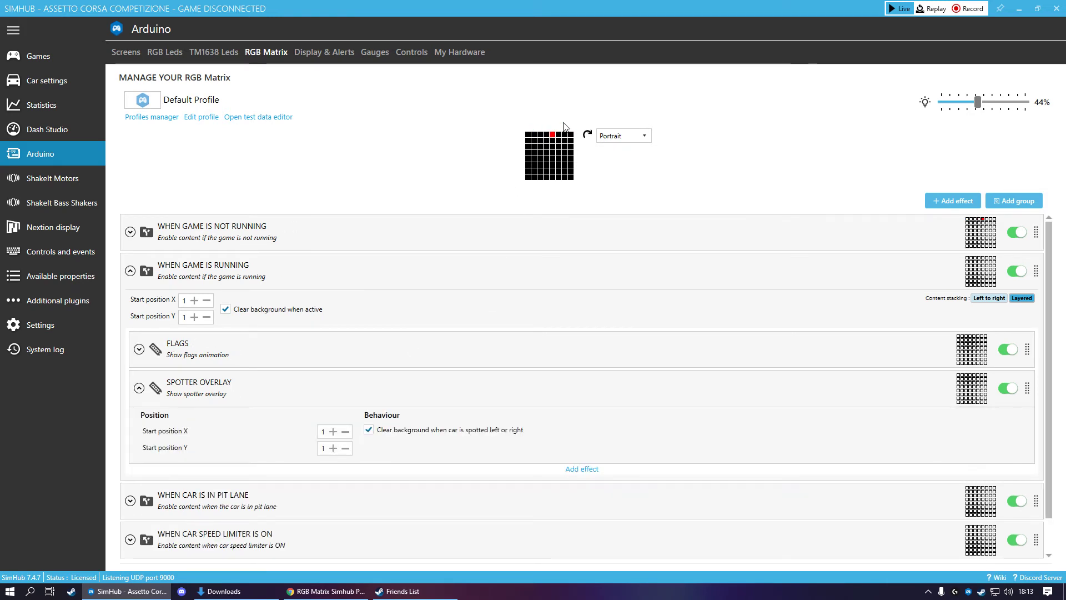
# Step: Preview a simulated car alongside on the left, then switch off the GEAR effect
pyautogui.click(259, 117)
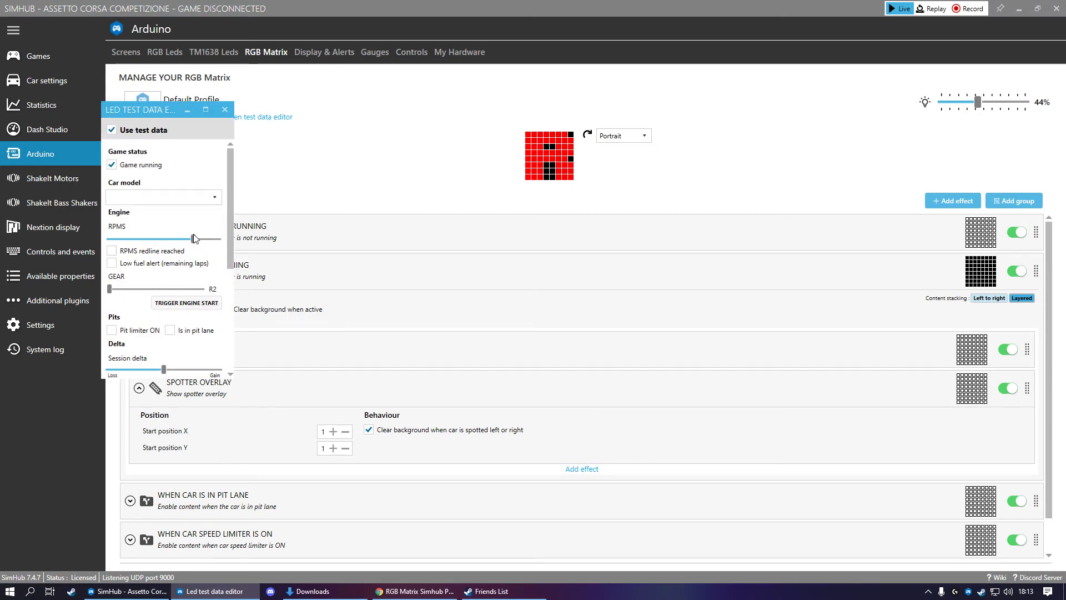
pyautogui.moveTo(194, 239); pyautogui.dragTo(118, 238)
pyautogui.moveTo(232, 199); pyautogui.dragTo(232, 309)
pyautogui.click(114, 367)
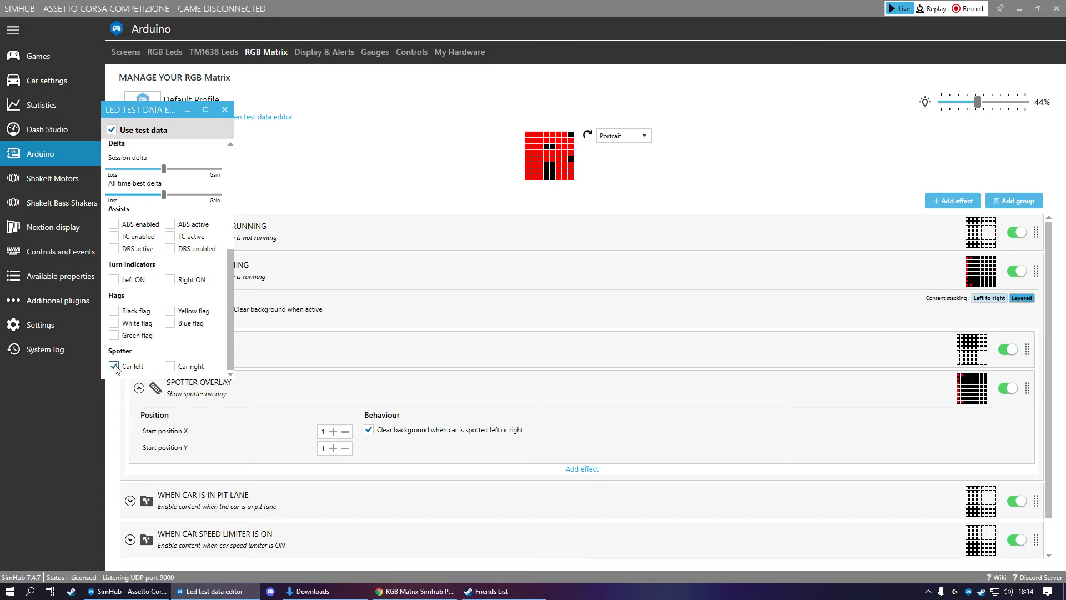
pyautogui.click(225, 110)
pyautogui.scroll(-1, 997, 532)
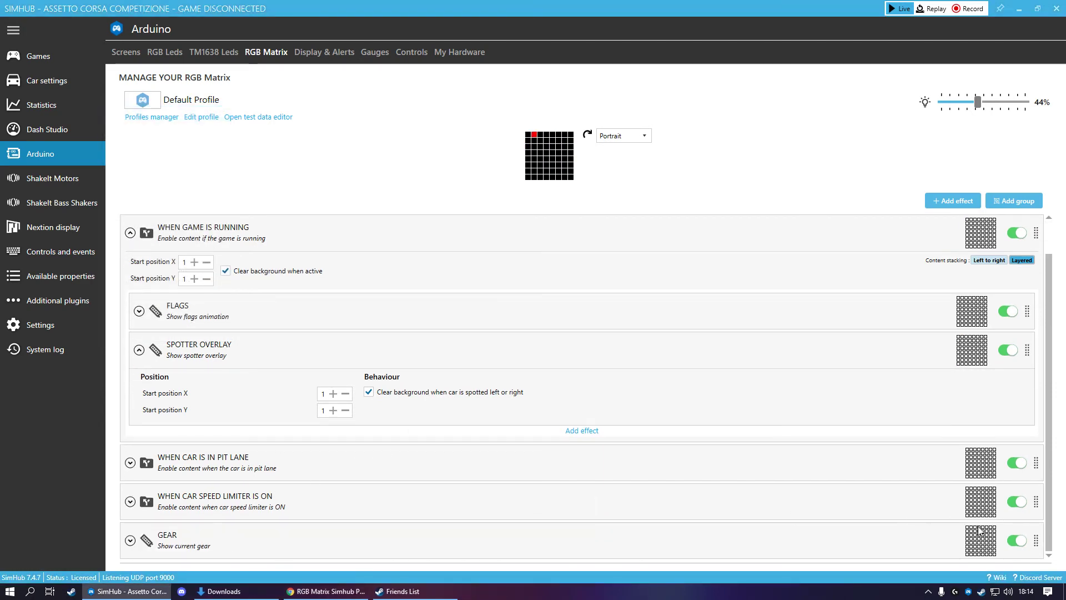
pyautogui.click(1010, 539)
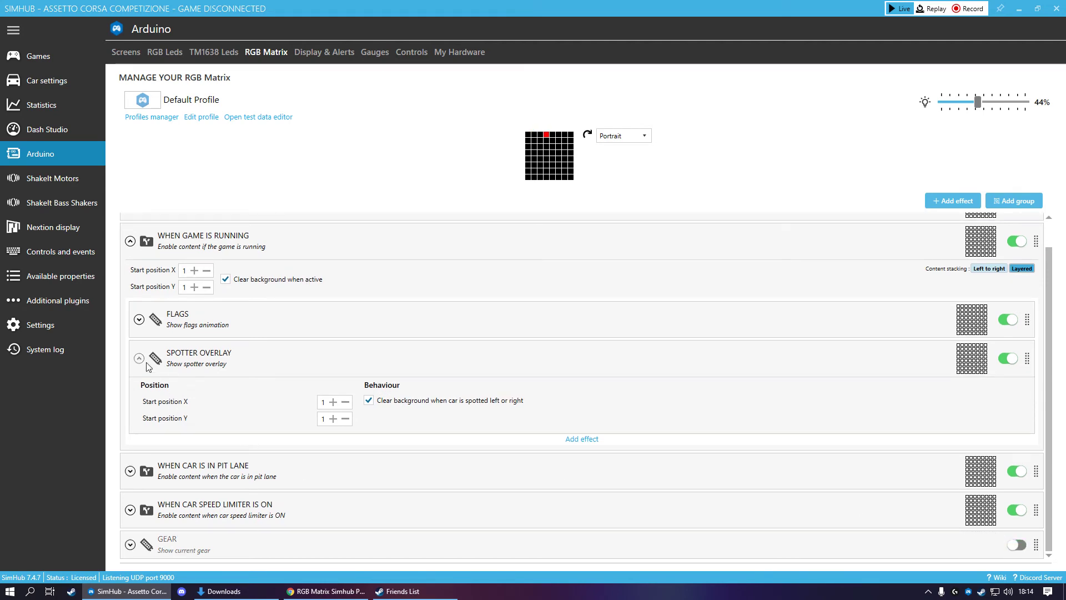
# Step: Clear the left car, preview and clear a car on the right, then close the editor
pyautogui.click(251, 118)
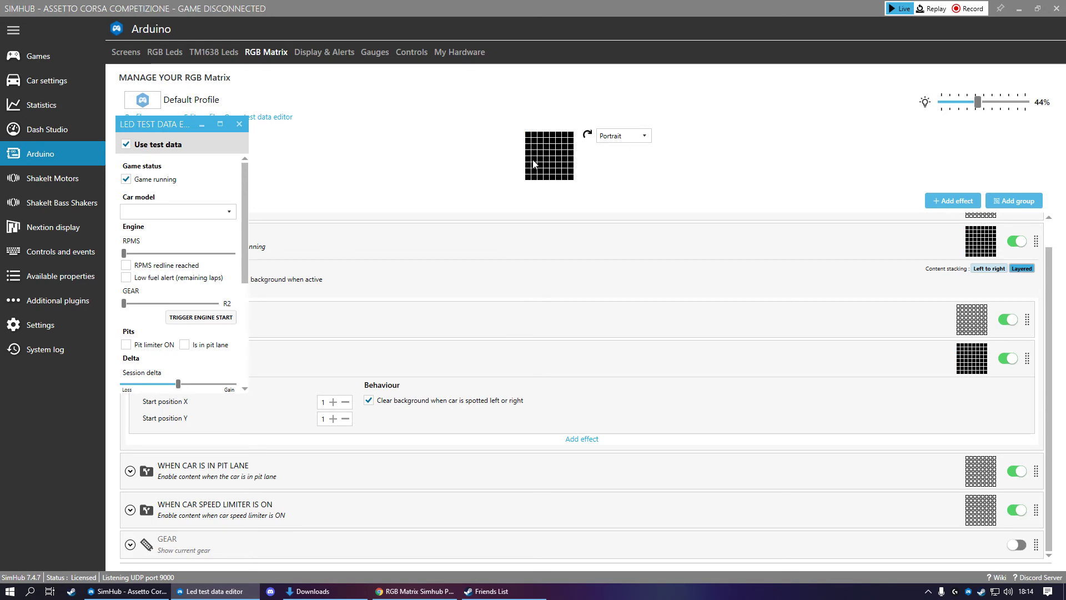
pyautogui.scroll(-5, 135, 375)
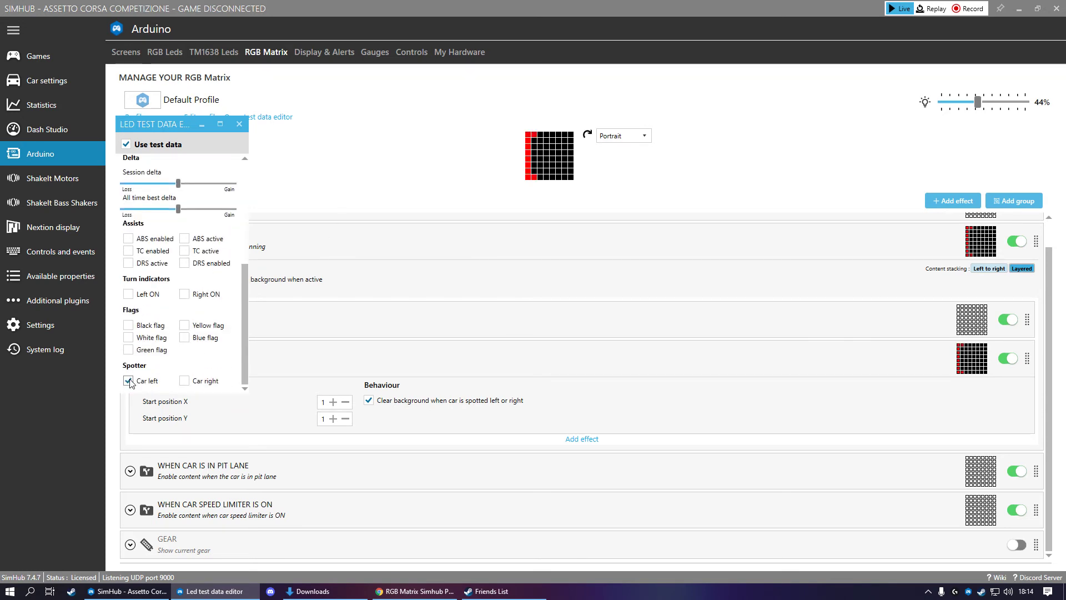
pyautogui.click(128, 380)
pyautogui.click(185, 381)
pyautogui.click(184, 380)
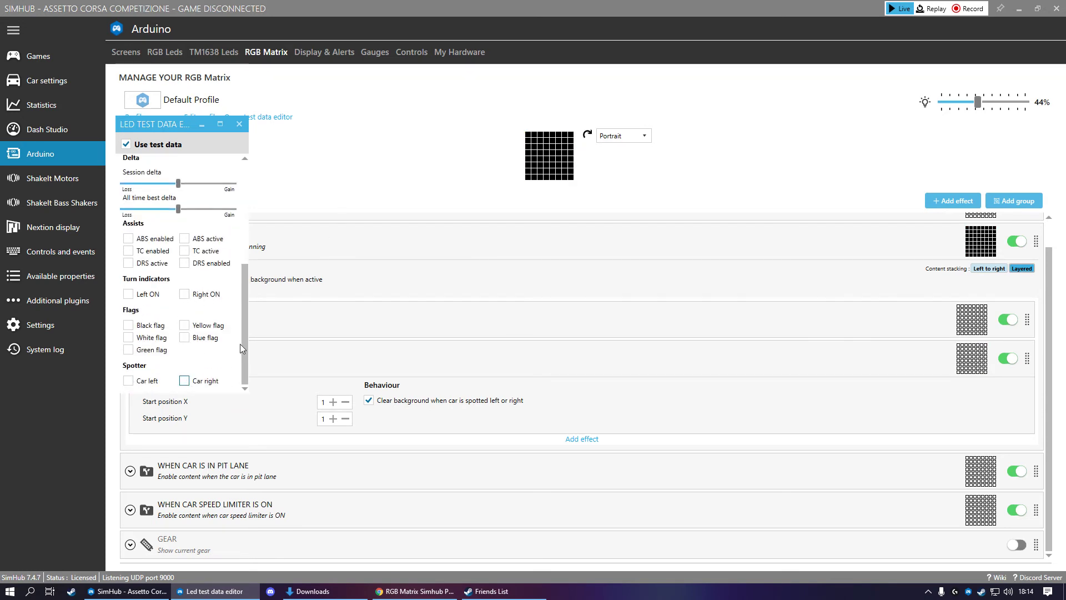
pyautogui.click(770, 442)
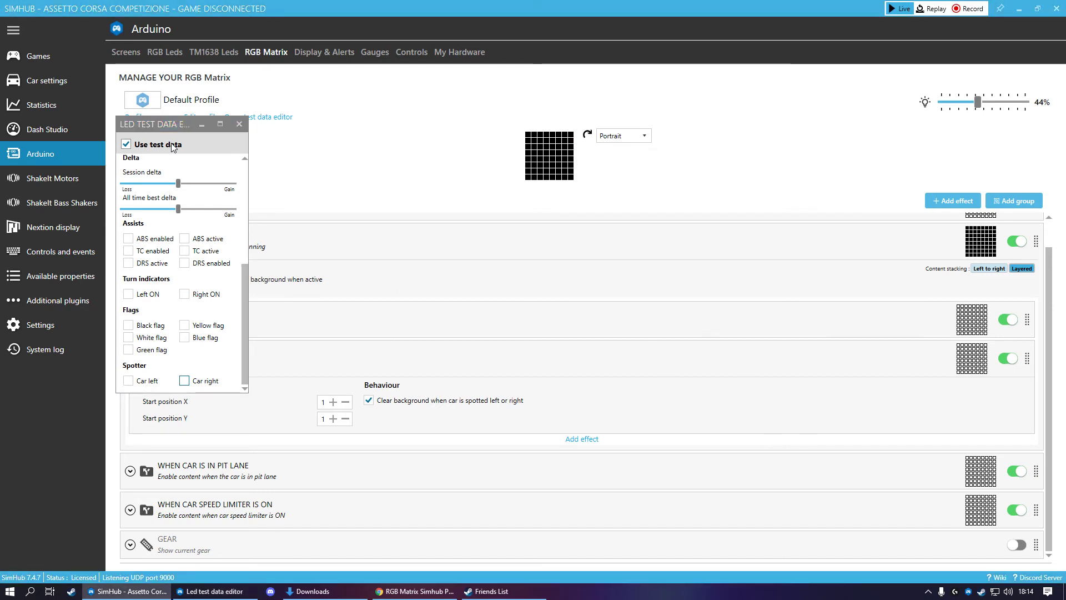
pyautogui.click(232, 127)
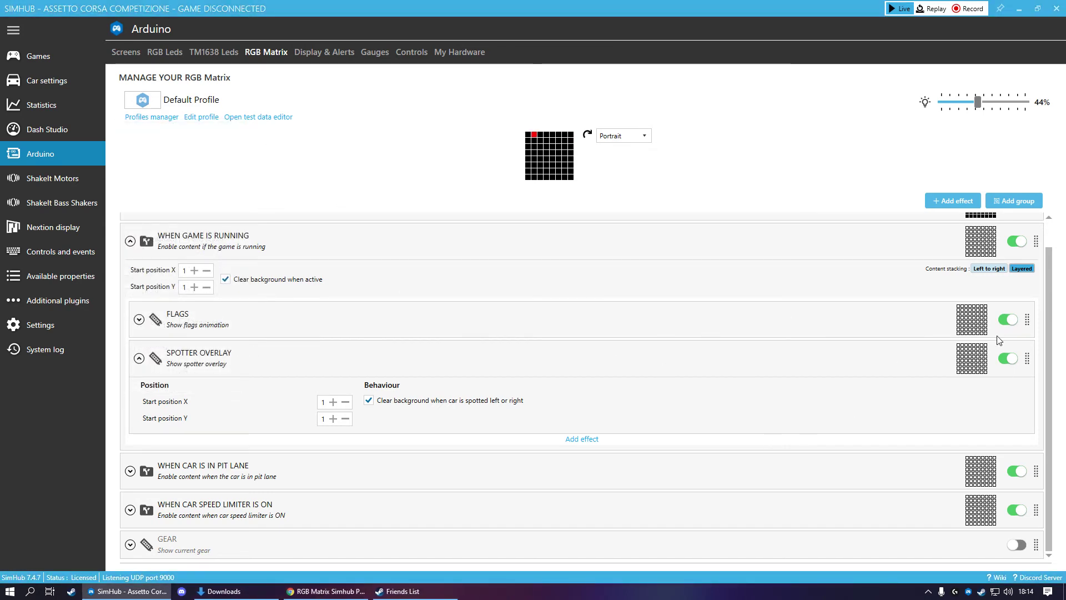
# Step: Switch off the Spotter Overlay effect and expand the pit lane and speed limiter groups
pyautogui.click(1008, 358)
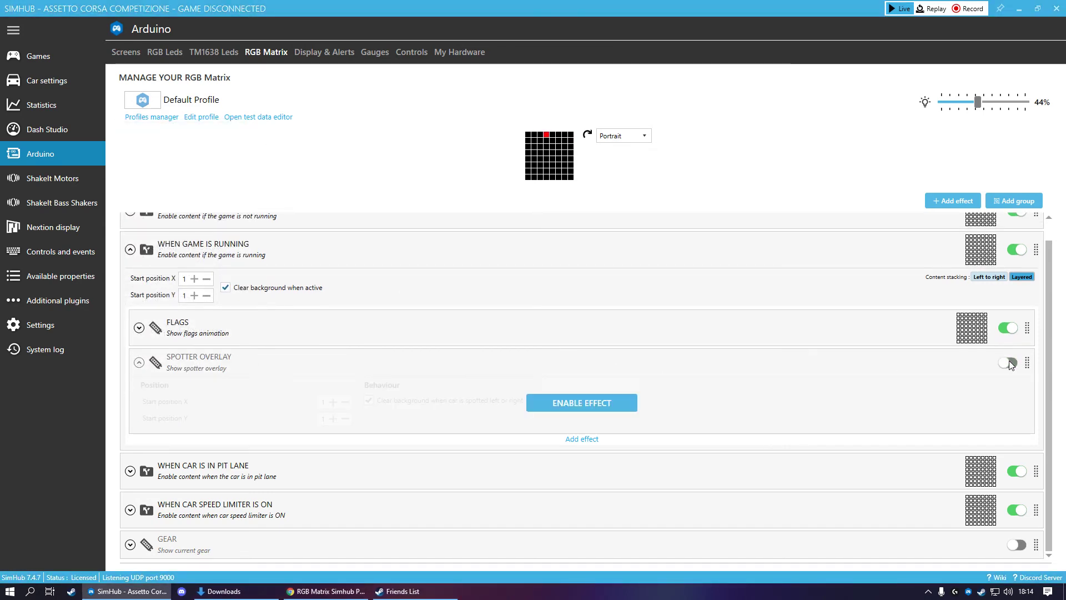
pyautogui.scroll(1, 988, 314)
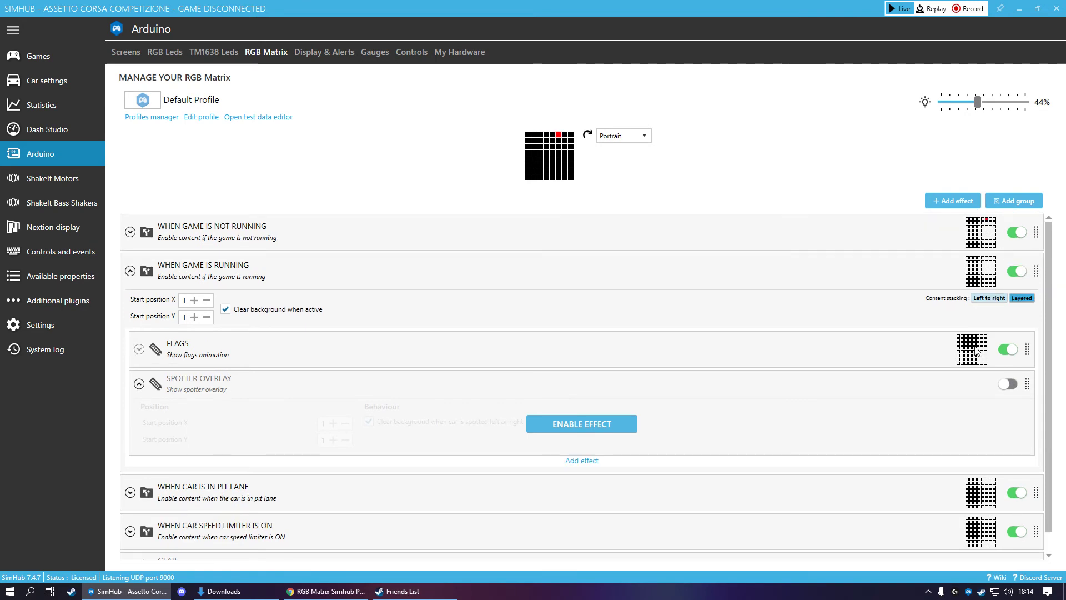
pyautogui.scroll(-1, 509, 506)
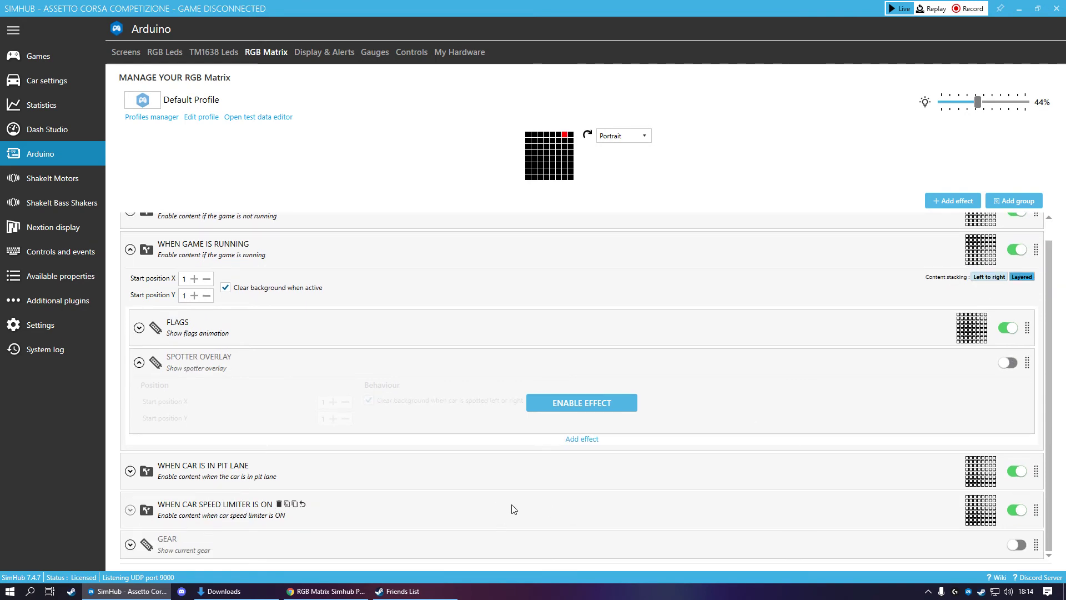
pyautogui.click(129, 471)
pyautogui.scroll(-4, 134, 491)
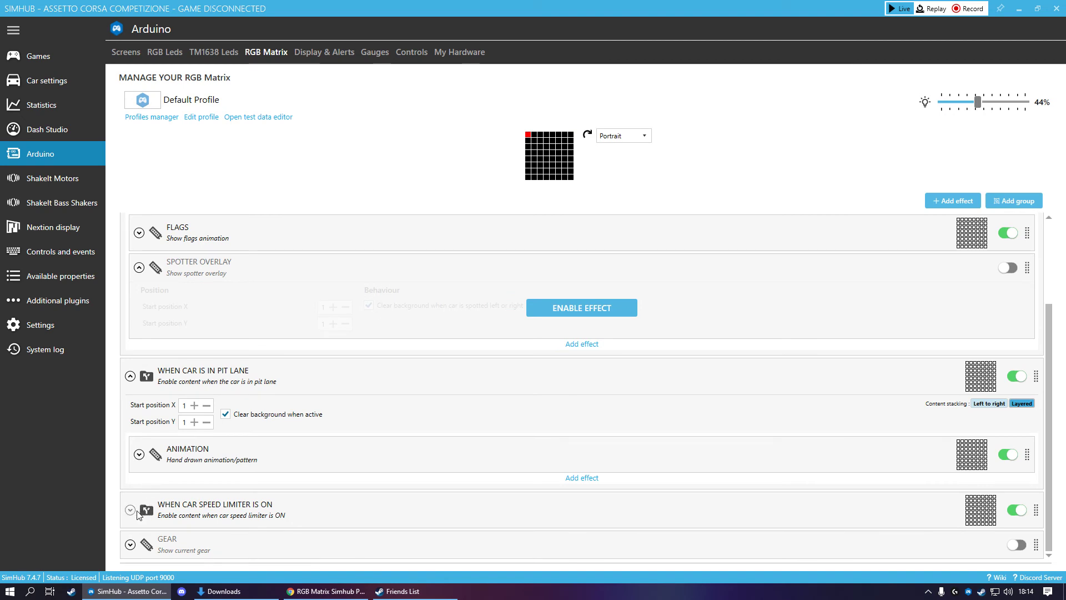
pyautogui.click(130, 510)
pyautogui.scroll(-4, 132, 518)
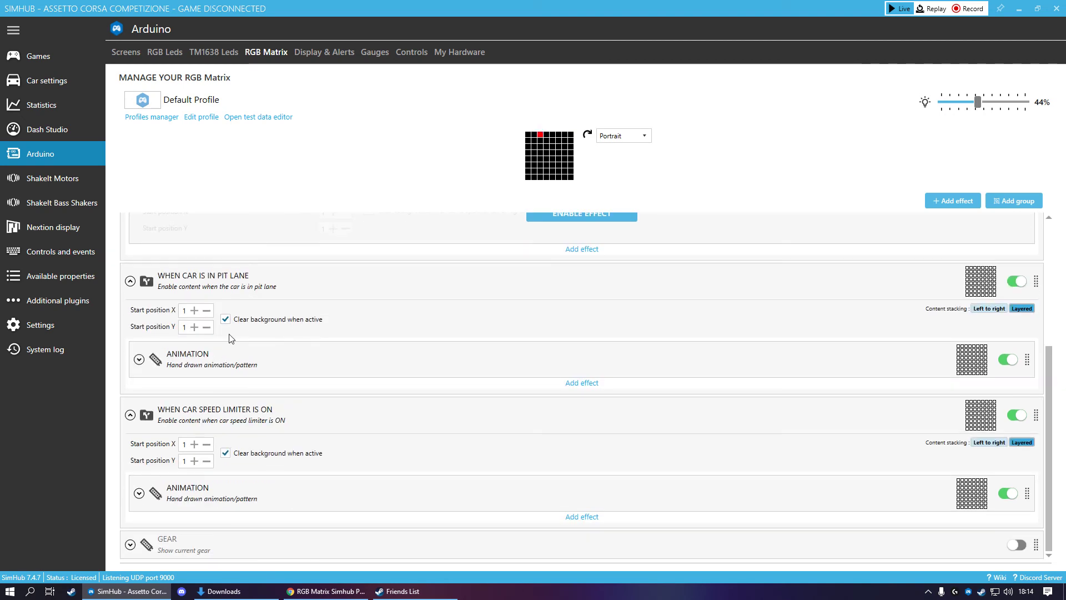
# Step: Preview the pit lane and pit limiter animations in the test data editor, then close it
pyautogui.click(247, 118)
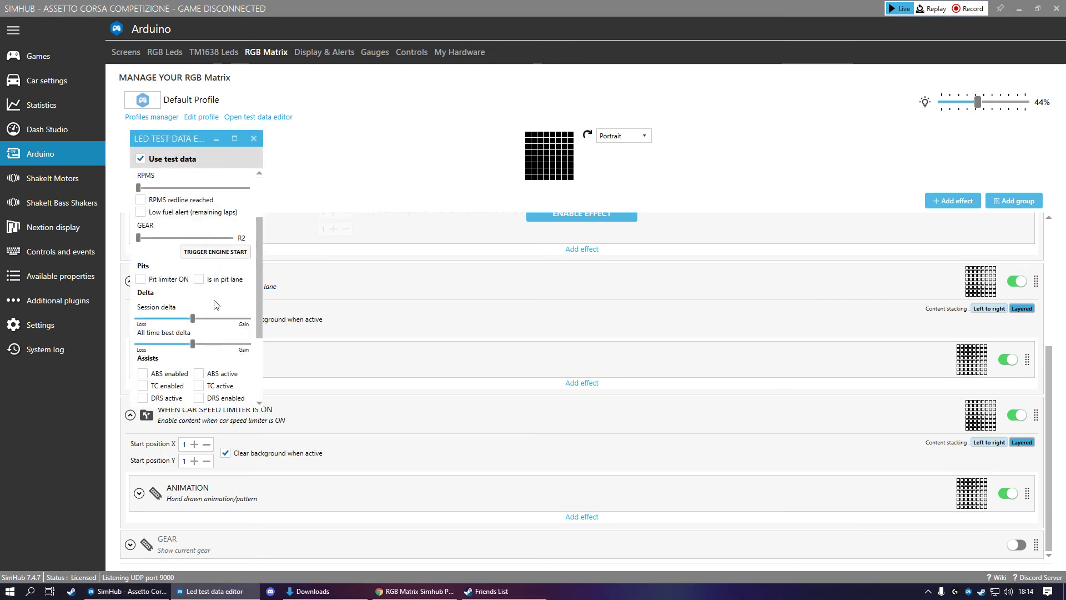
pyautogui.click(199, 280)
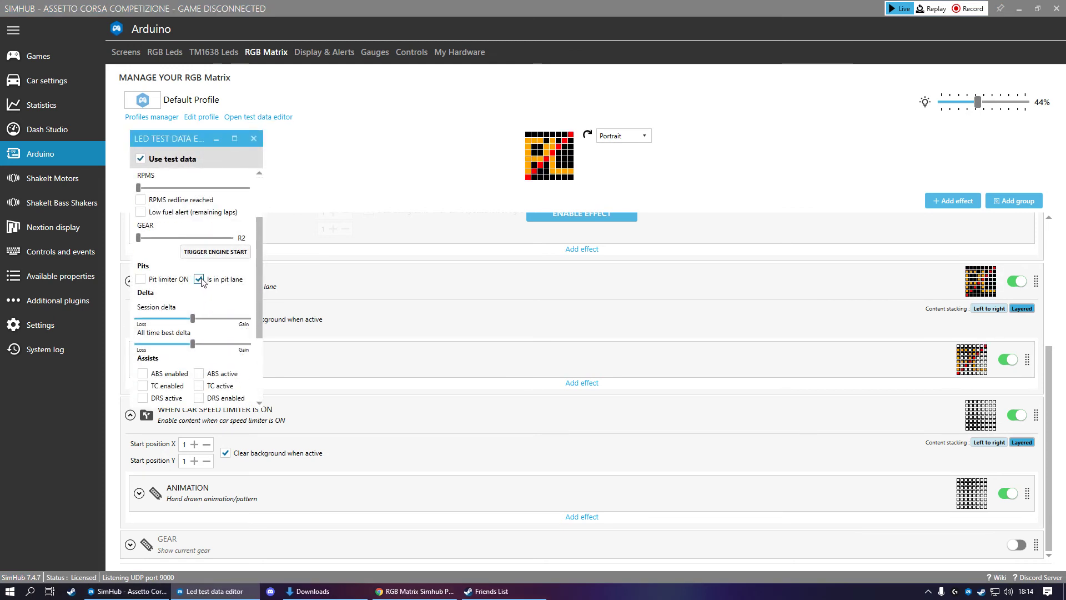
pyautogui.moveTo(175, 139); pyautogui.dragTo(378, 68)
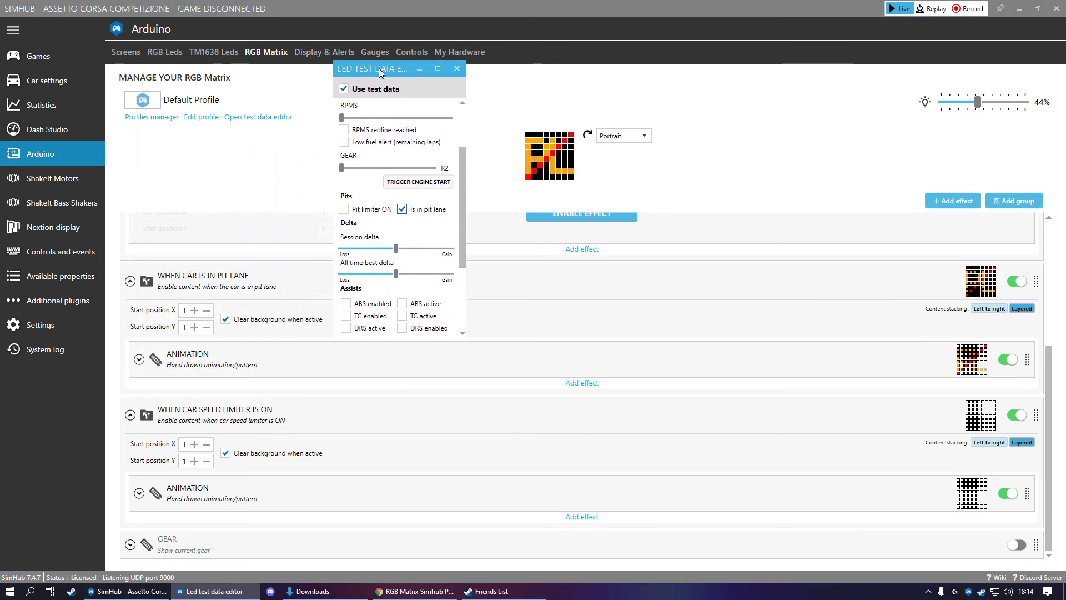
pyautogui.click(344, 210)
pyautogui.click(400, 210)
pyautogui.click(343, 209)
pyautogui.hotkey('alt', 'F4')
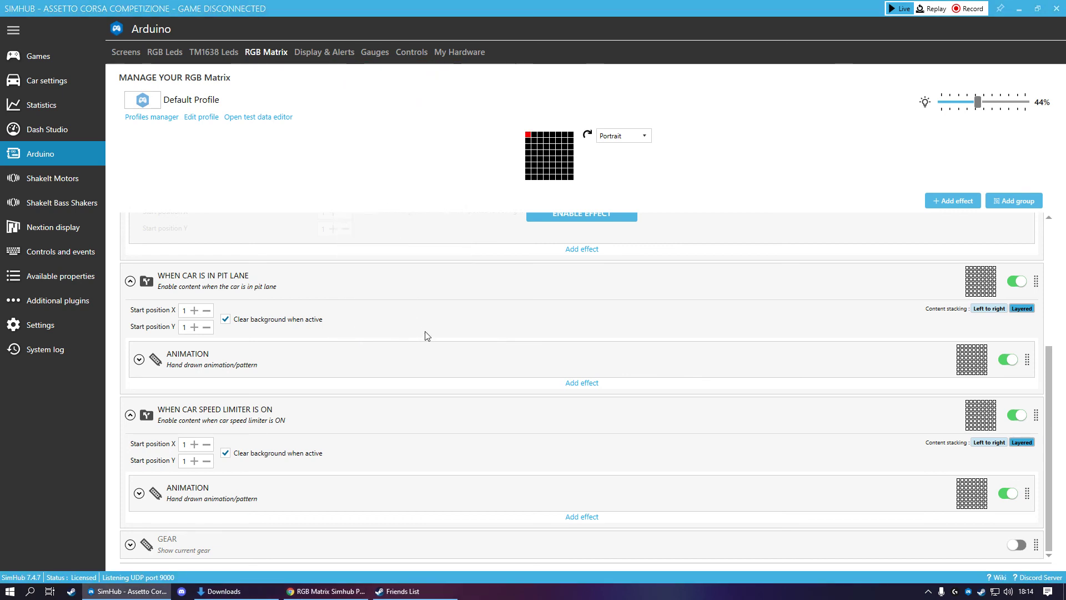
# Step: Expand the GEAR effect's settings and enable the effect again
pyautogui.click(131, 545)
pyautogui.scroll(-2, 445, 416)
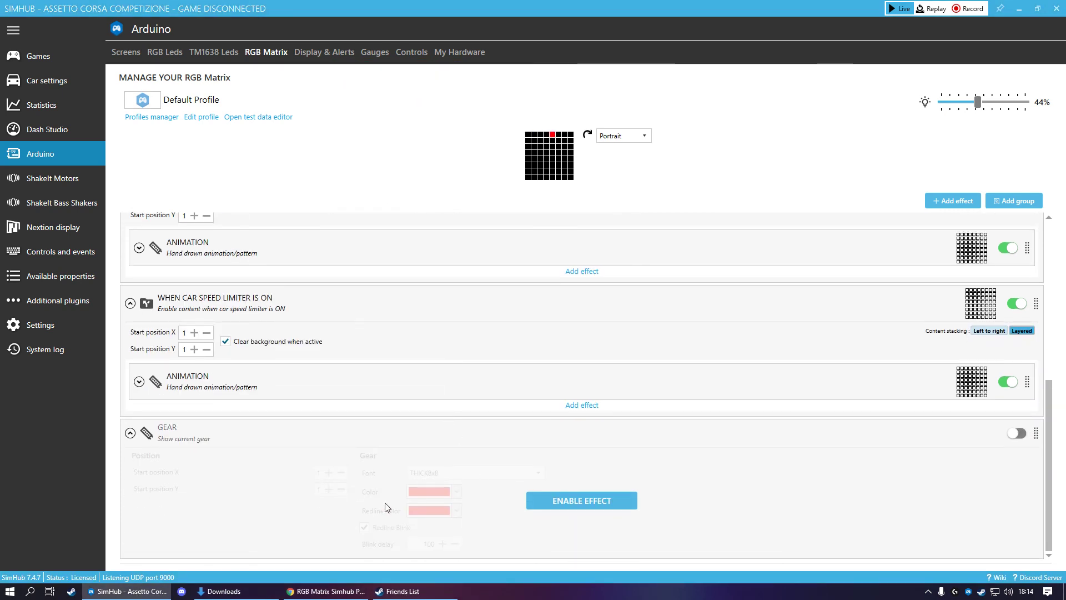
pyautogui.click(578, 503)
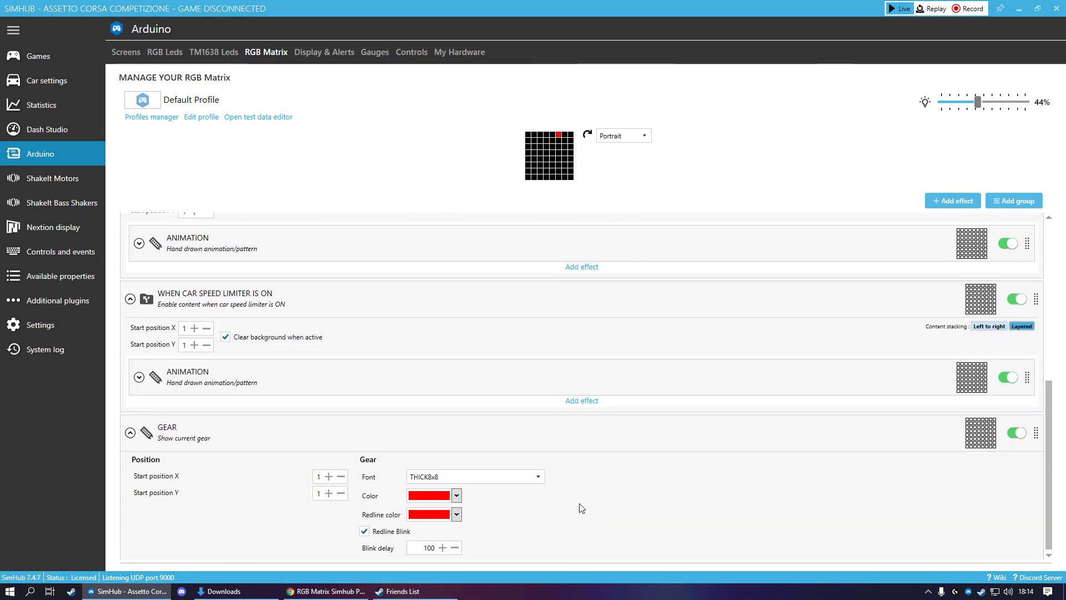
# Step: Preview several simulated gears and change the gear font to SMALL5x4, then close the test editor
pyautogui.click(250, 118)
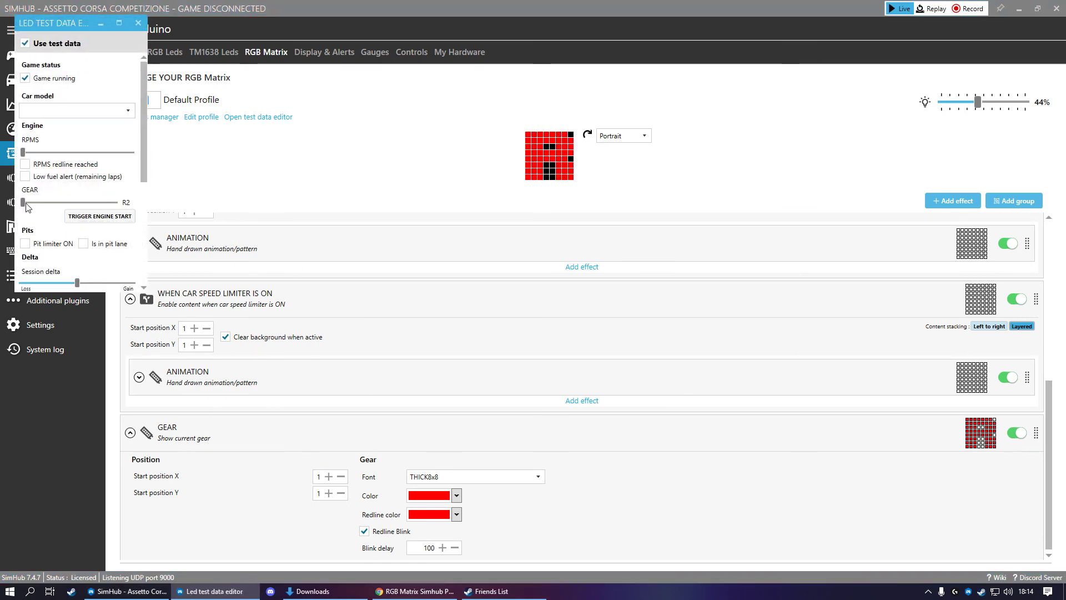
pyautogui.moveTo(23, 203); pyautogui.dragTo(65, 204)
pyautogui.click(491, 485)
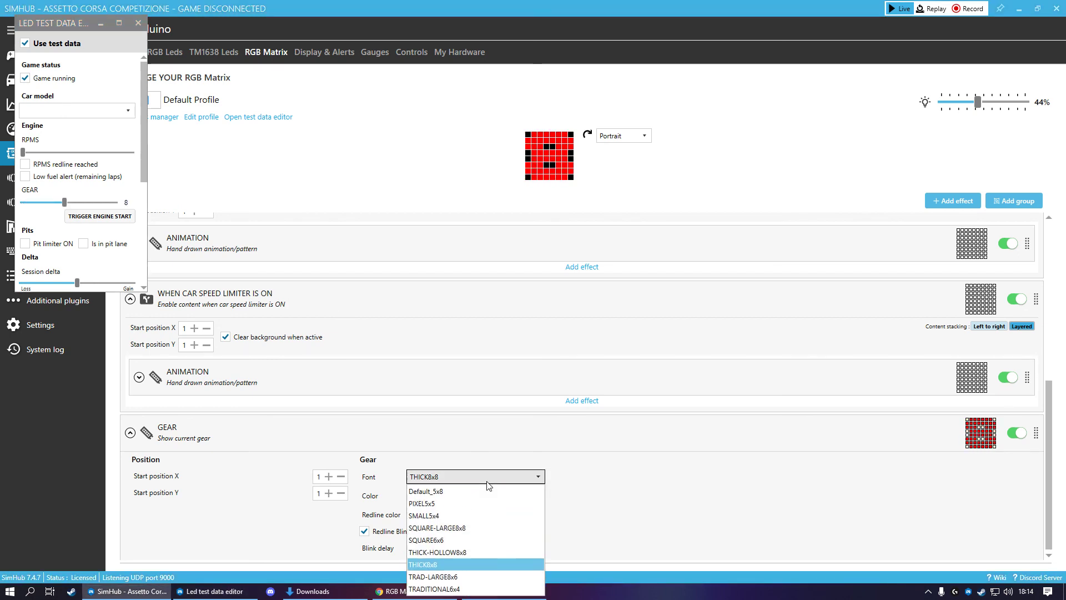
pyautogui.click(444, 502)
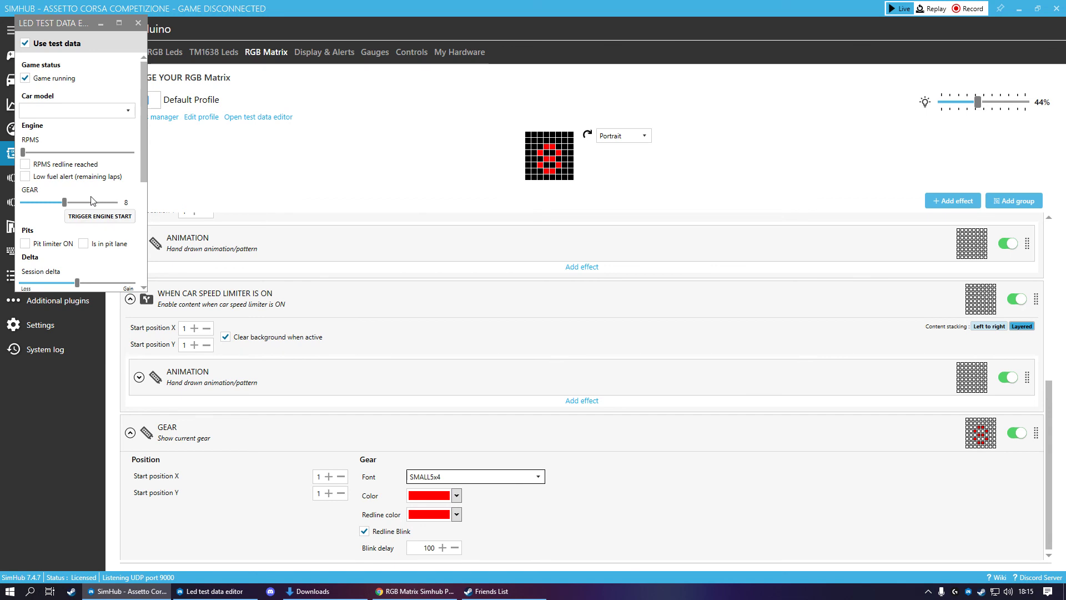
pyautogui.moveTo(67, 206); pyautogui.dragTo(113, 214)
pyautogui.click(138, 24)
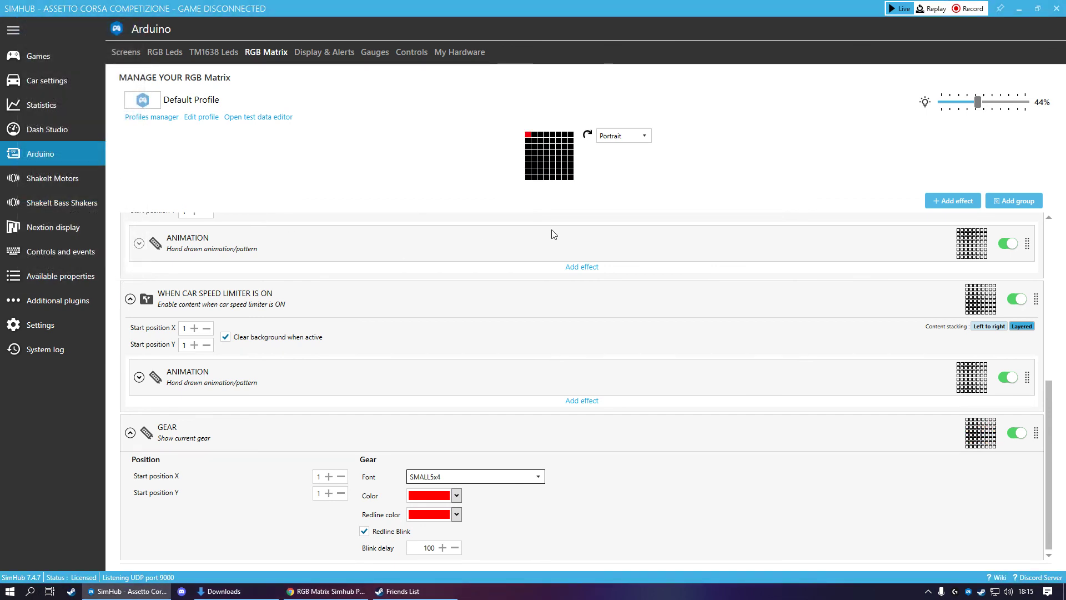